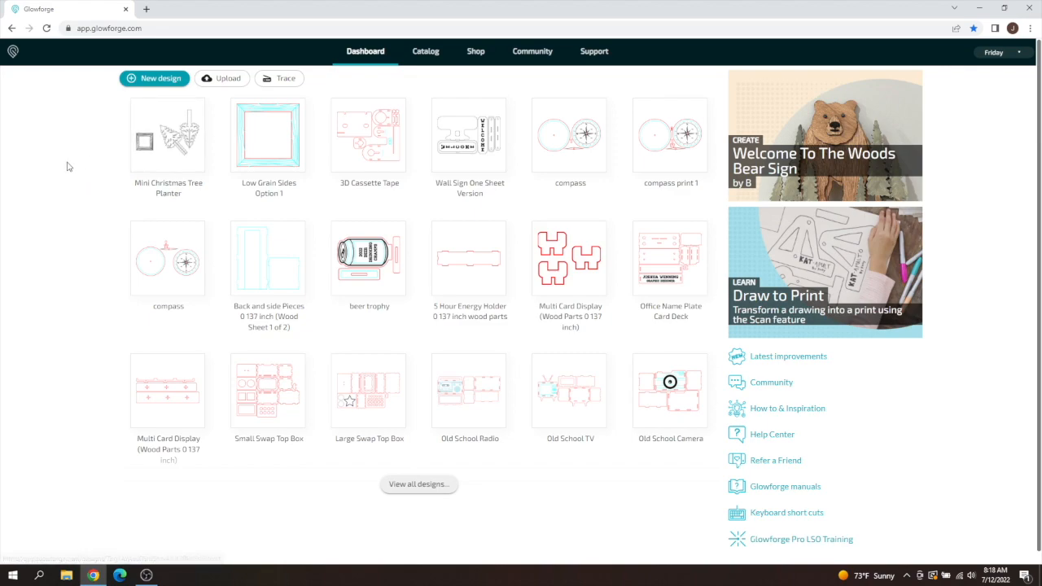
# Start a new design and place the pitcher graphic from the Summer Fun artwork near the bed's upper-left corner.
pyautogui.click(143, 80)
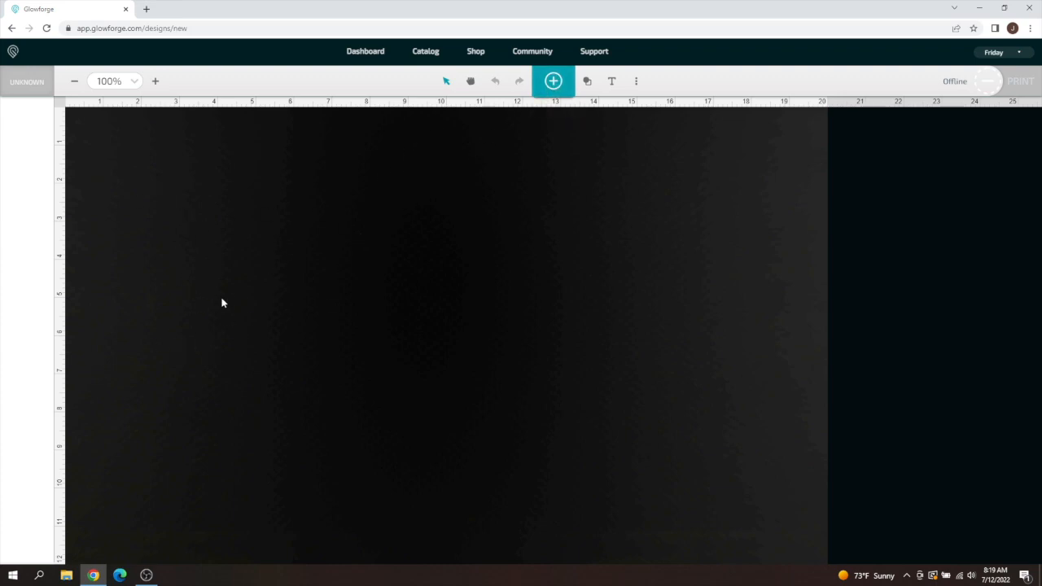
pyautogui.click(554, 83)
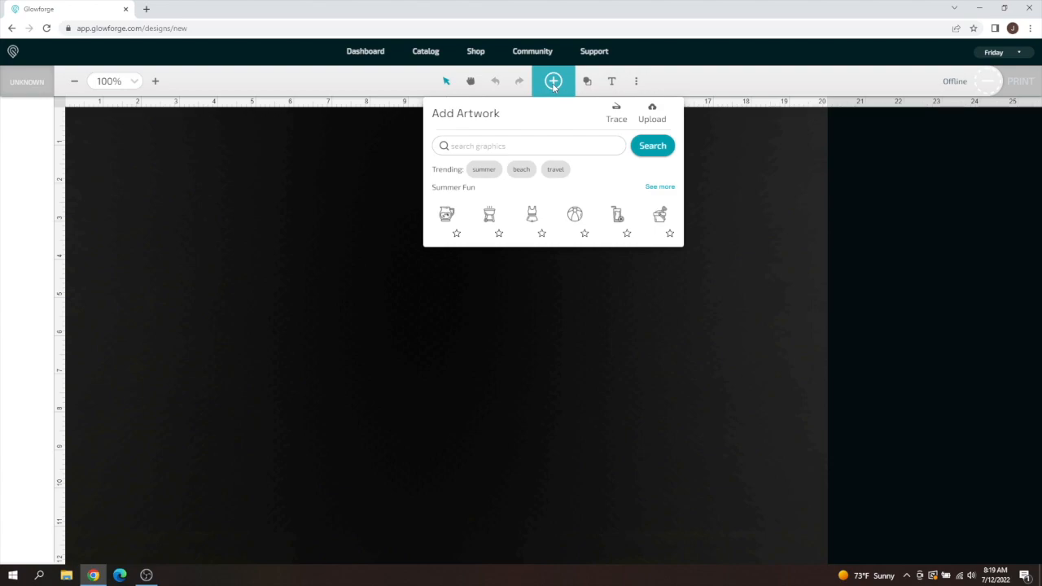
pyautogui.click(456, 147)
pyautogui.click(447, 219)
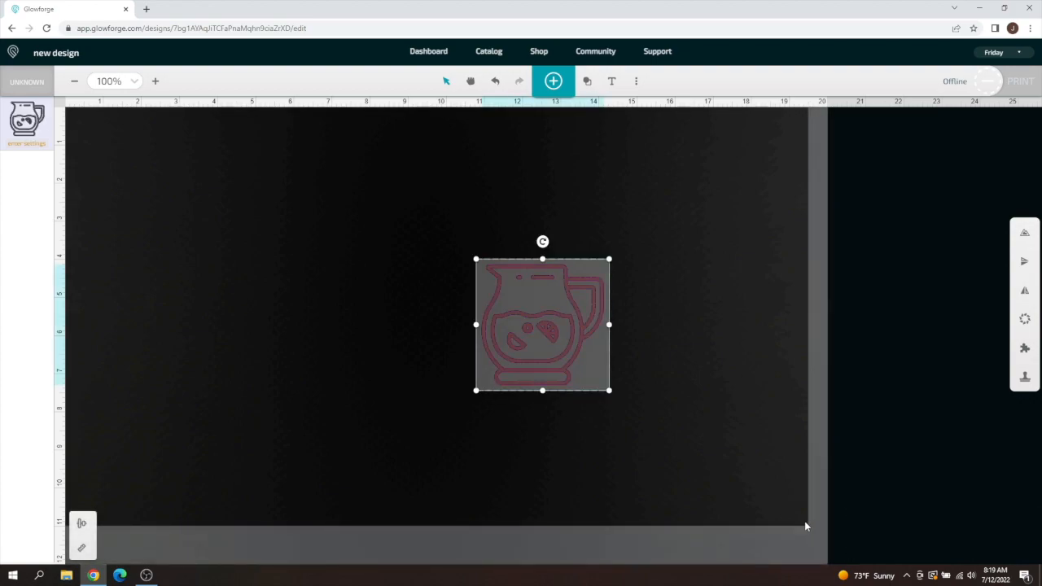
pyautogui.moveTo(559, 326); pyautogui.dragTo(206, 214)
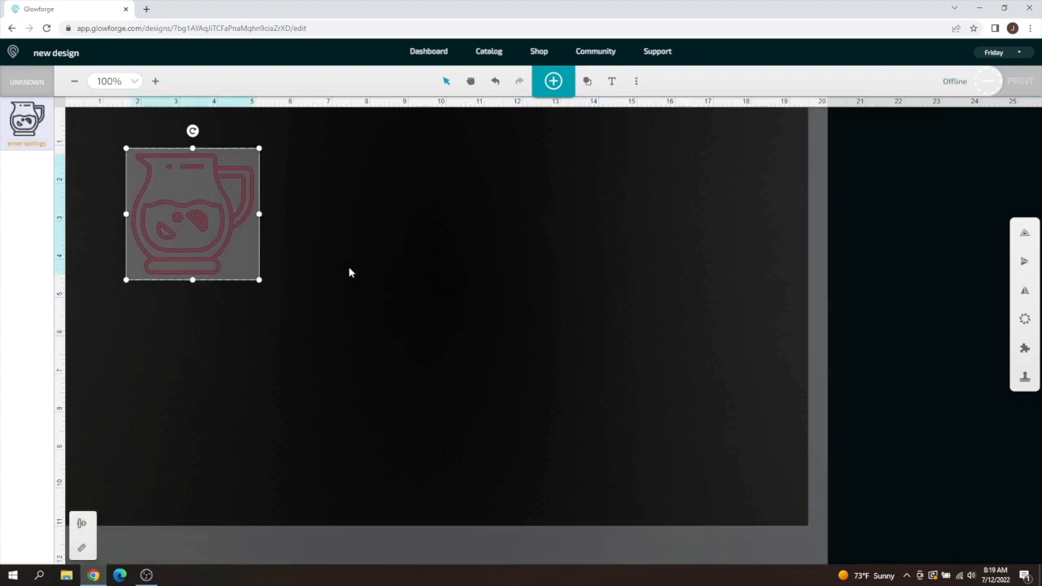
pyautogui.click(342, 267)
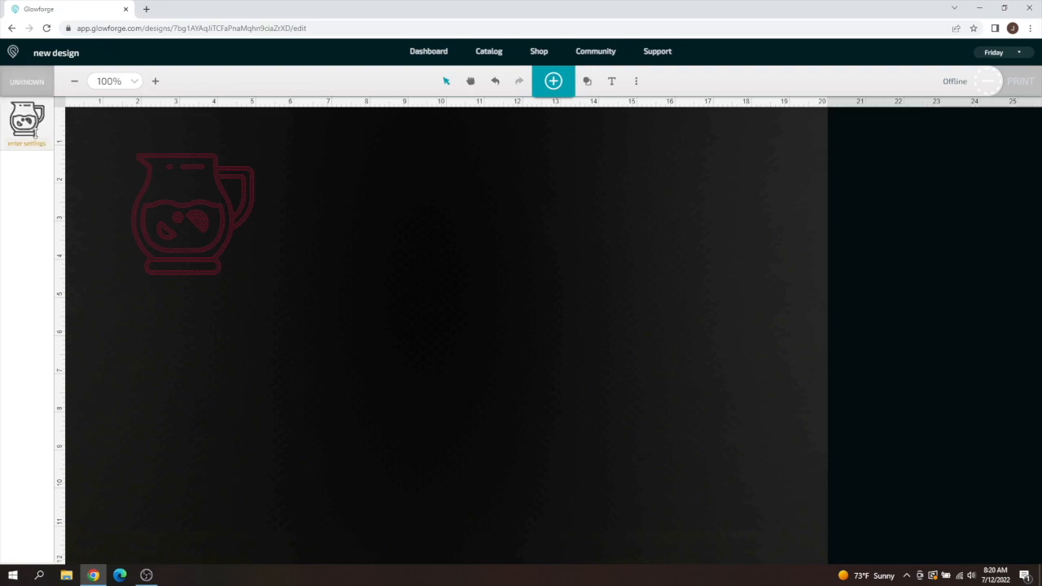
# Specify an uncertified material with a thickness of 0.2 in for the design.
pyautogui.click(26, 82)
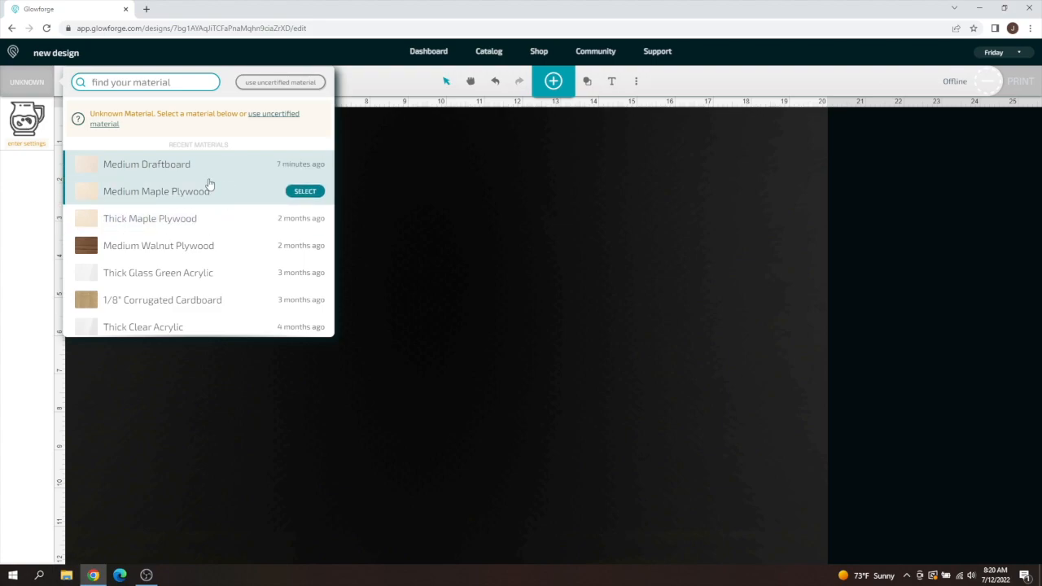
pyautogui.click(254, 83)
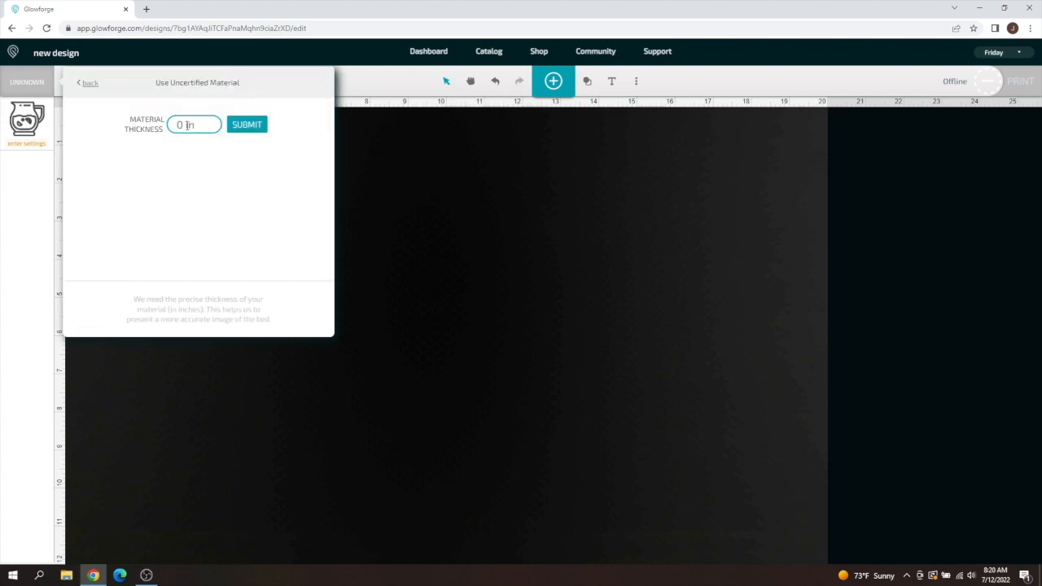
pyautogui.write('0.2')
pyautogui.click(252, 125)
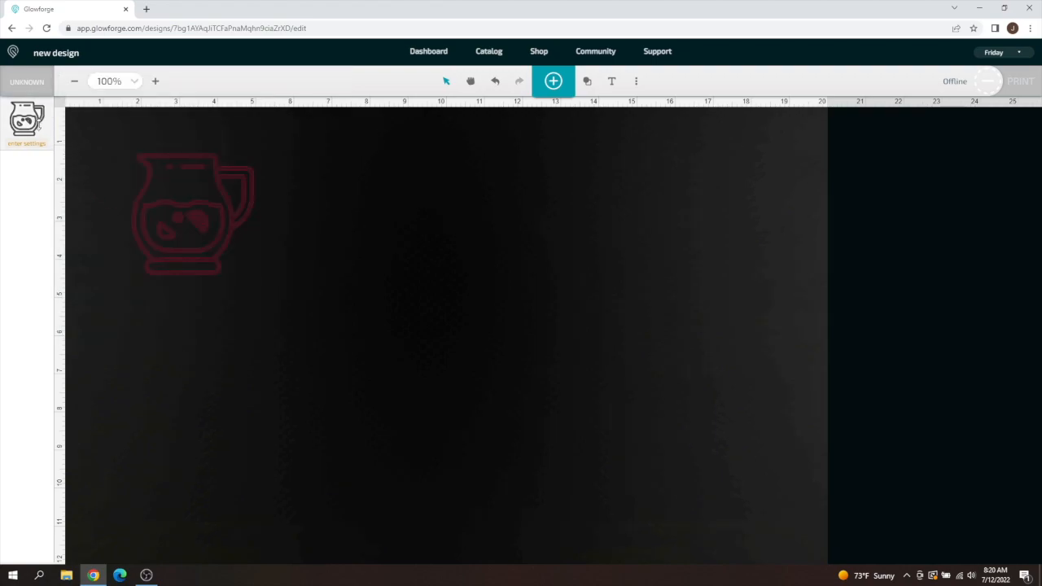
# Try manual engrave settings for the pitcher graphic by adjusting its precision power, and return to the bed view.
pyautogui.click(36, 127)
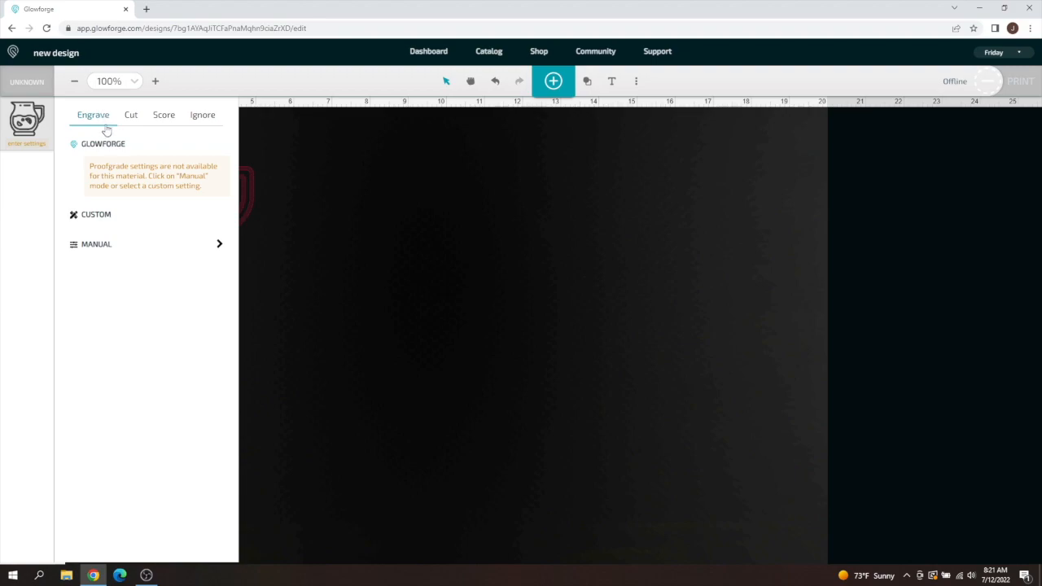
pyautogui.click(120, 249)
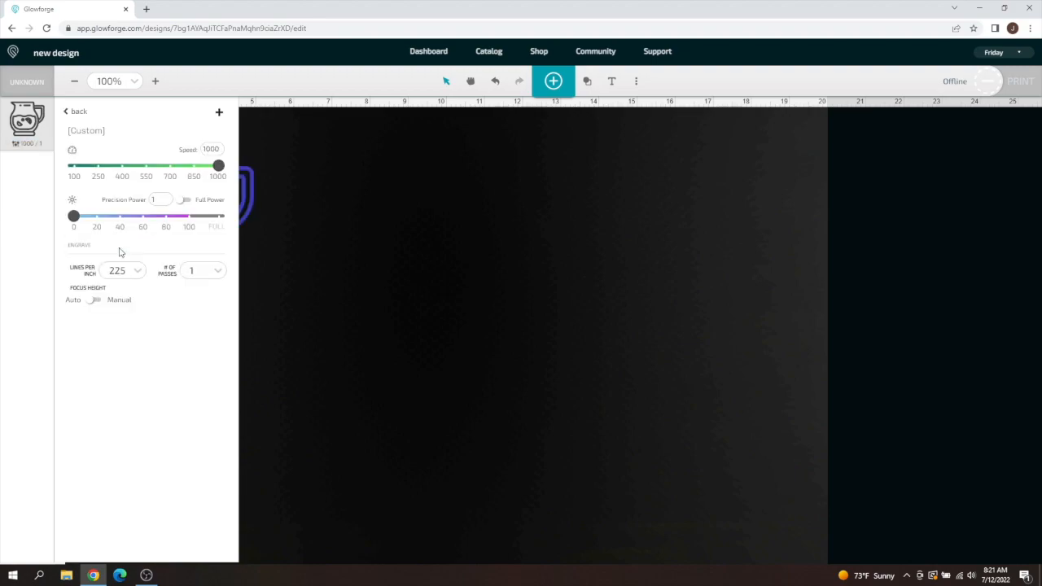
pyautogui.moveTo(75, 217); pyautogui.dragTo(168, 216)
pyautogui.click(129, 217)
pyautogui.click(75, 116)
pyautogui.click(9, 277)
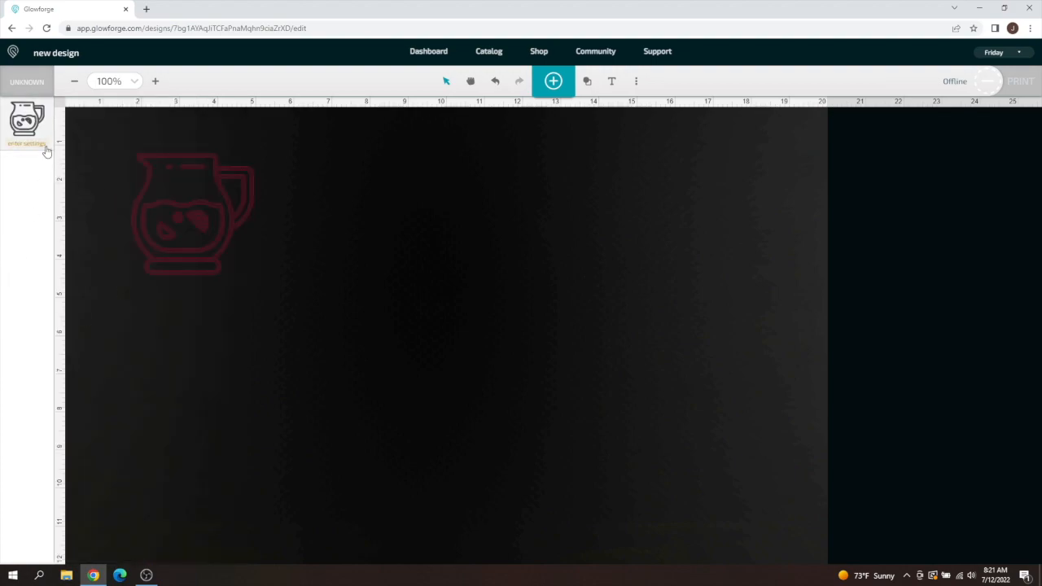
# Search the materials for maple and set the design's material to Medium Maple Plywood.
pyautogui.click(21, 85)
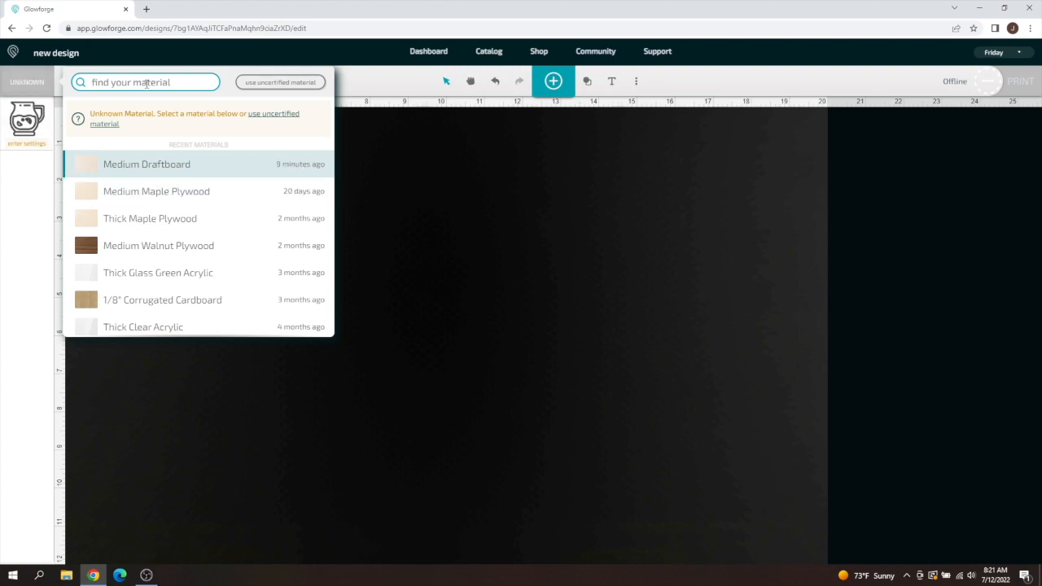
pyautogui.write('maple')
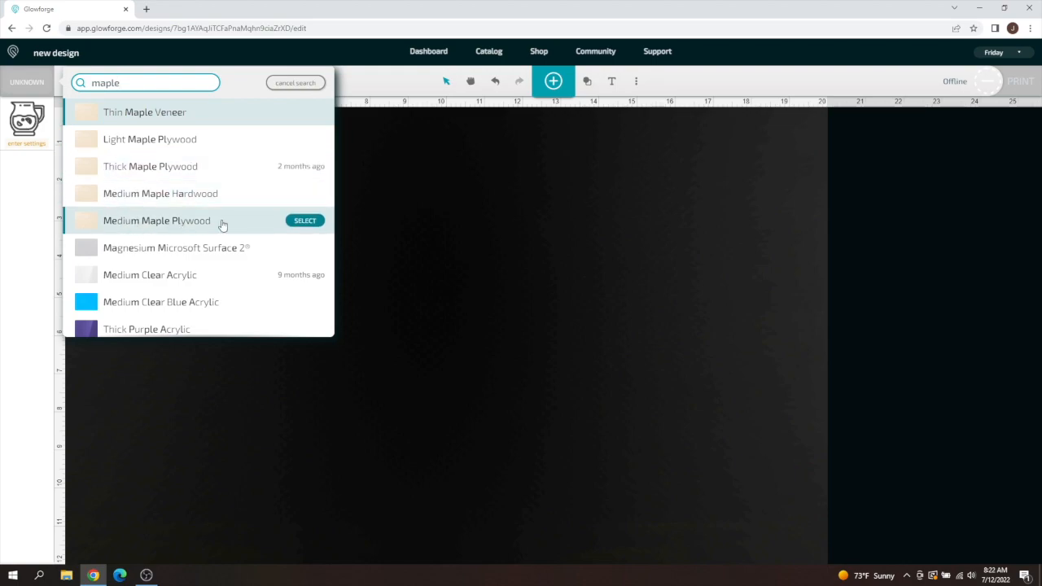
pyautogui.click(306, 222)
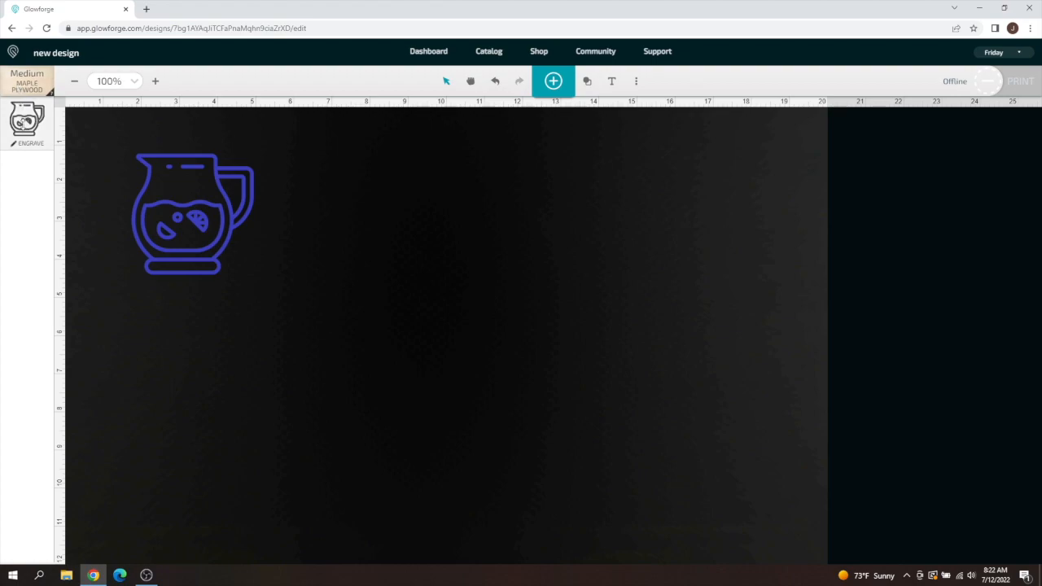
# Try adjusting the speed and precision power of the pitcher's SD Graphic engrave setting, and return to the bed view.
pyautogui.click(22, 126)
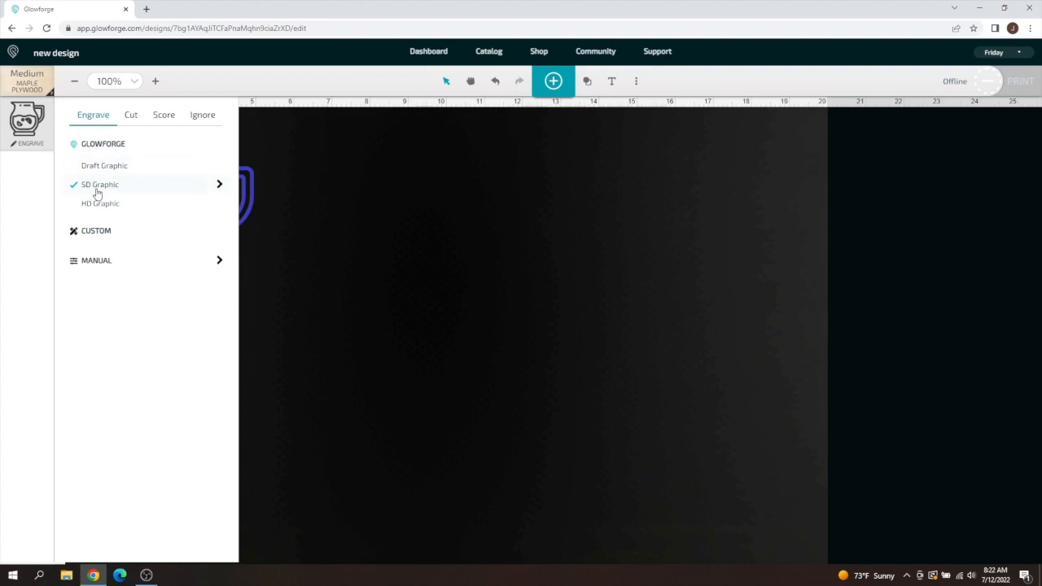
pyautogui.click(219, 186)
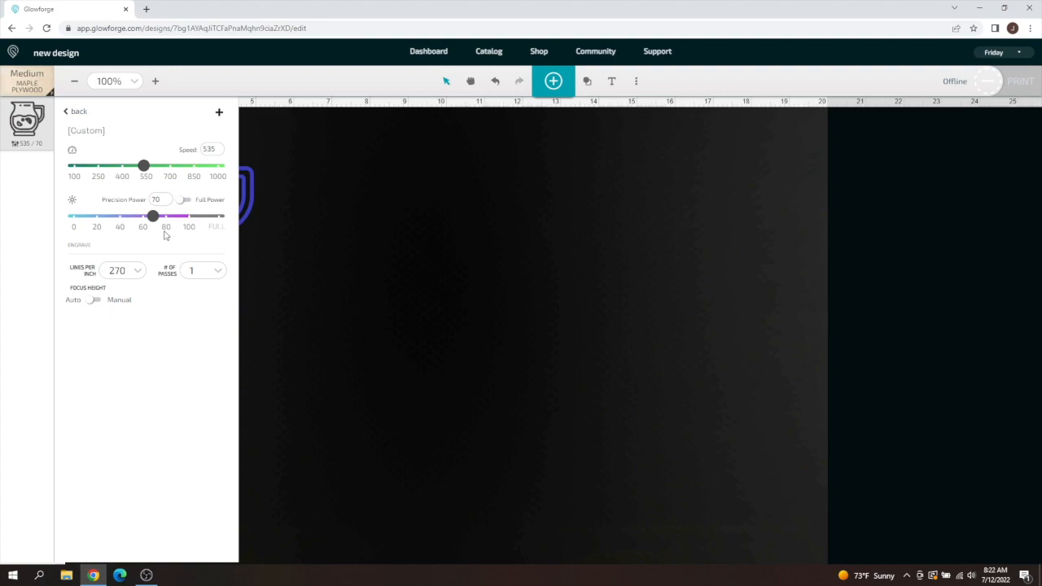
pyautogui.moveTo(153, 218); pyautogui.dragTo(169, 225)
pyautogui.moveTo(126, 172); pyautogui.dragTo(119, 171)
pyautogui.moveTo(117, 170); pyautogui.dragTo(136, 170)
pyautogui.click(70, 113)
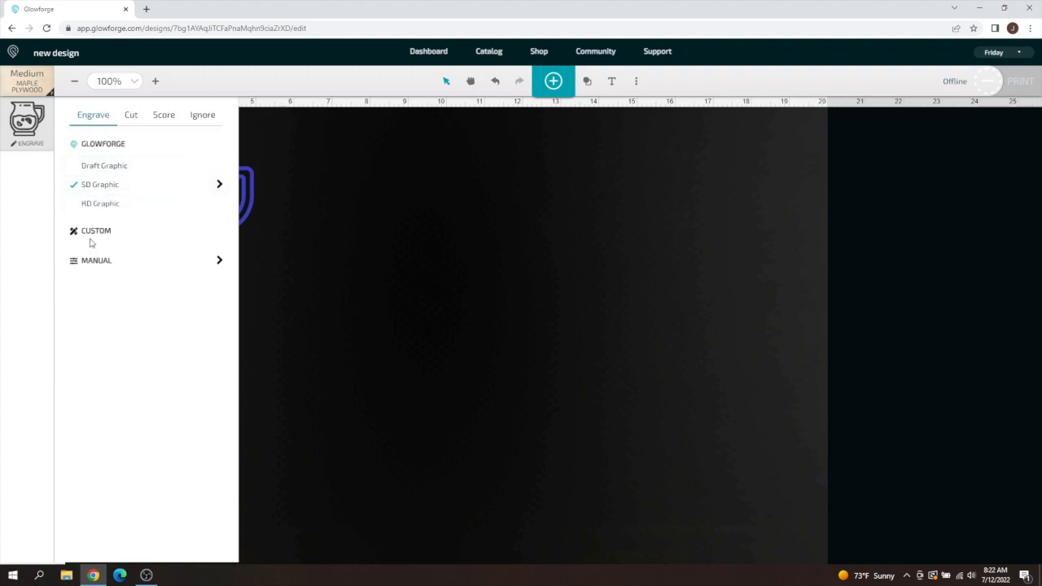
pyautogui.click(17, 195)
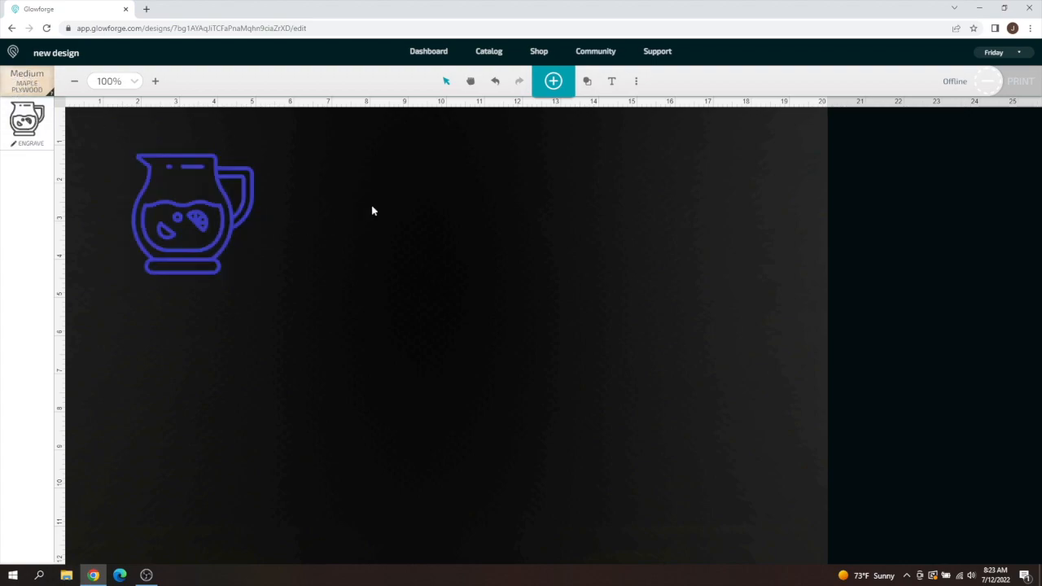
# Delete the pitcher graphic and upload the Micro Christmas Planter Ornament PDF from the PDF Versions folder into the design.
pyautogui.moveTo(322, 162); pyautogui.dragTo(112, 266)
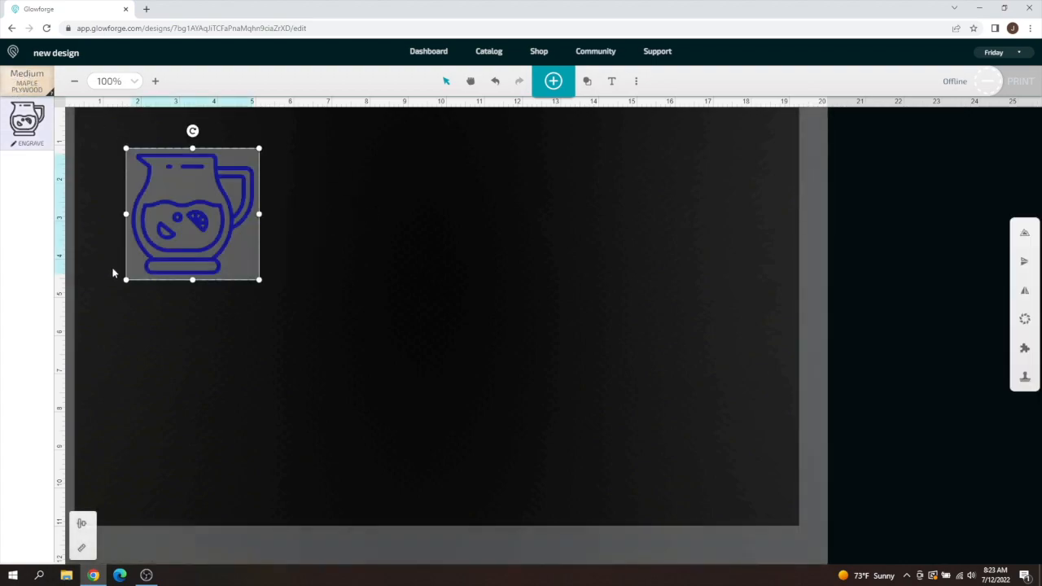
pyautogui.press('Delete')
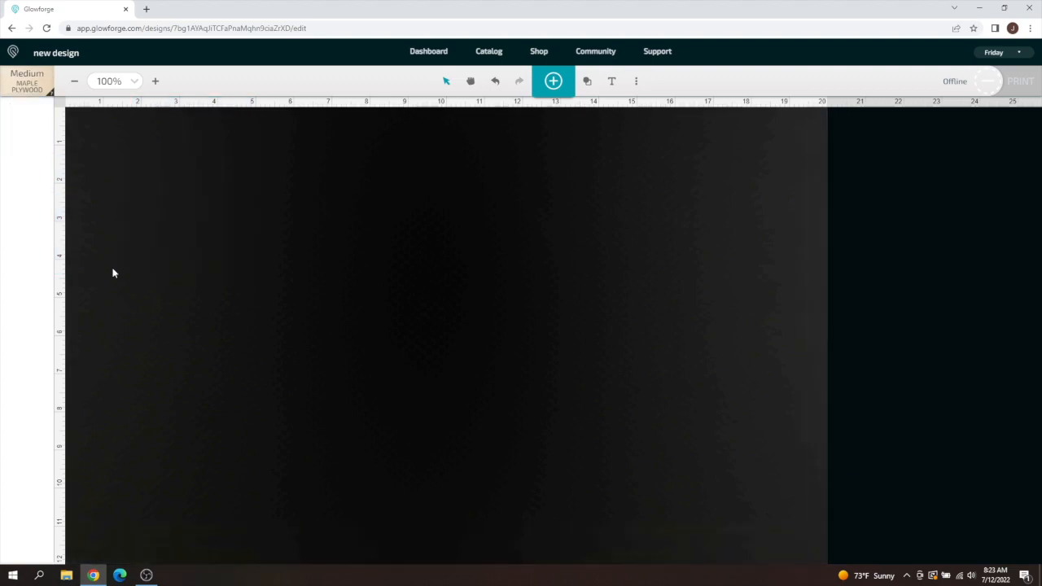
pyautogui.click(554, 82)
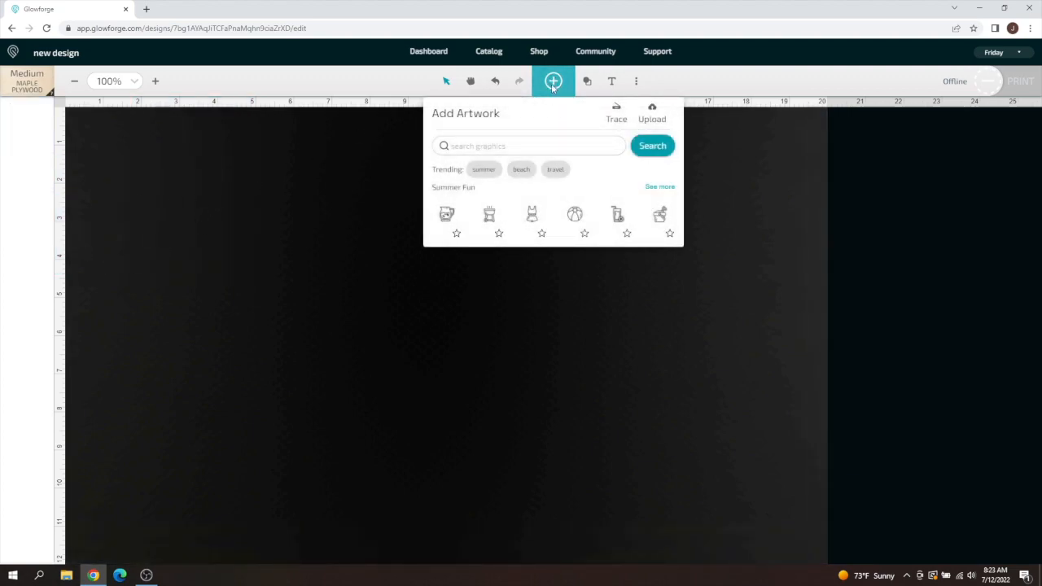
pyautogui.click(652, 112)
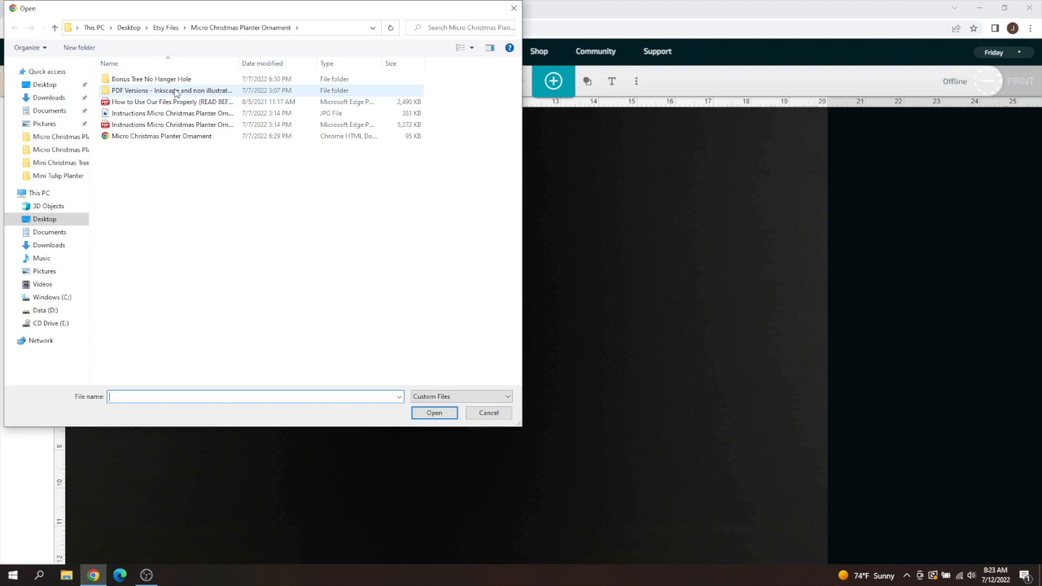
pyautogui.doubleClick(145, 92)
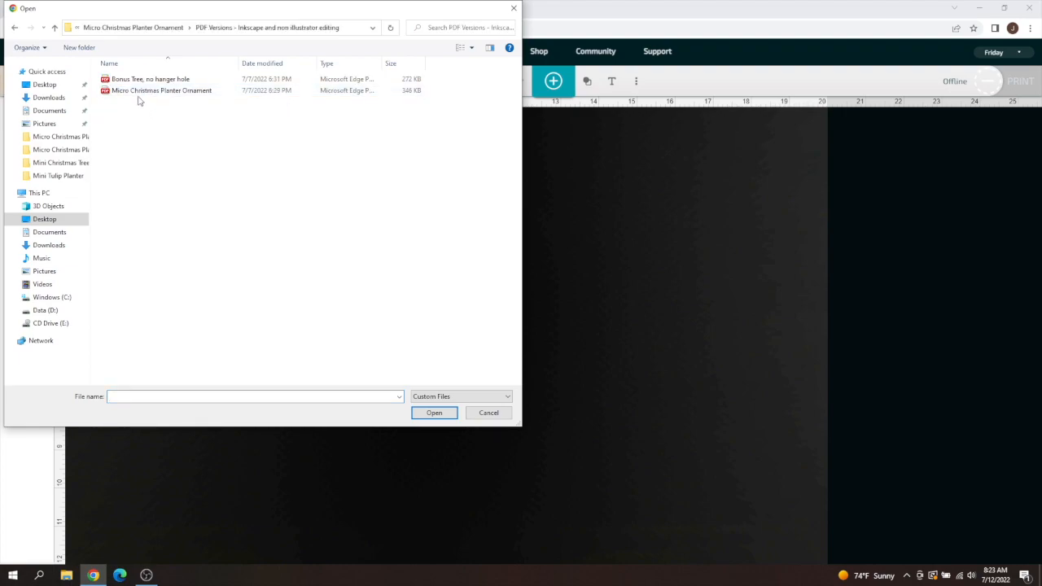
pyautogui.click(134, 96)
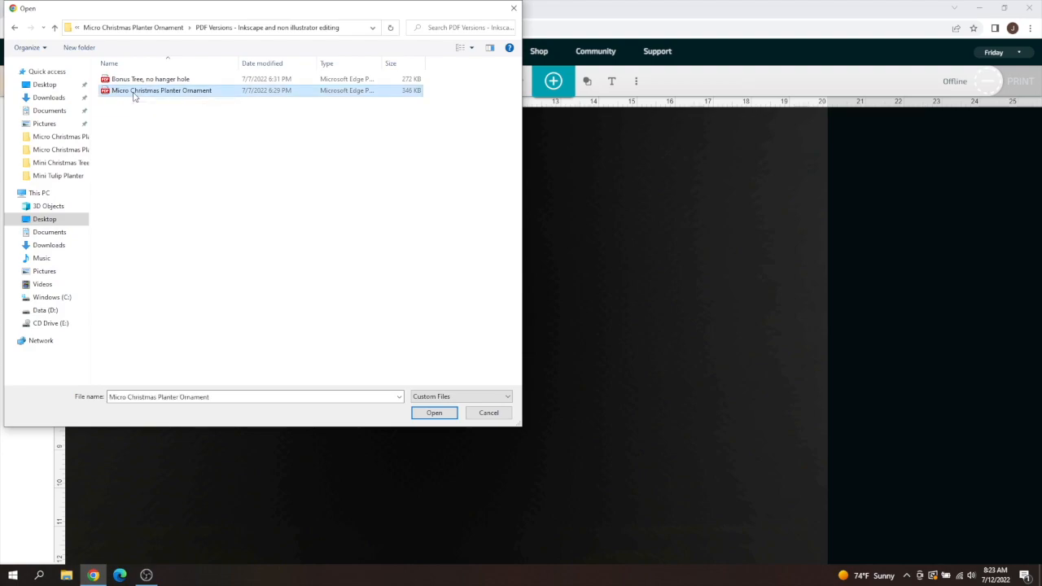
pyautogui.click(433, 413)
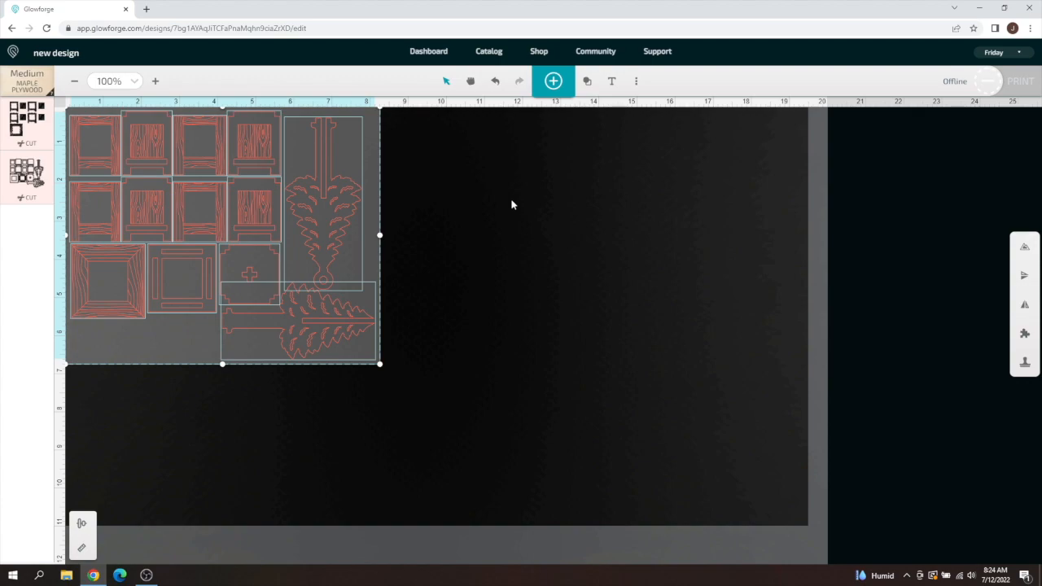
pyautogui.click(437, 198)
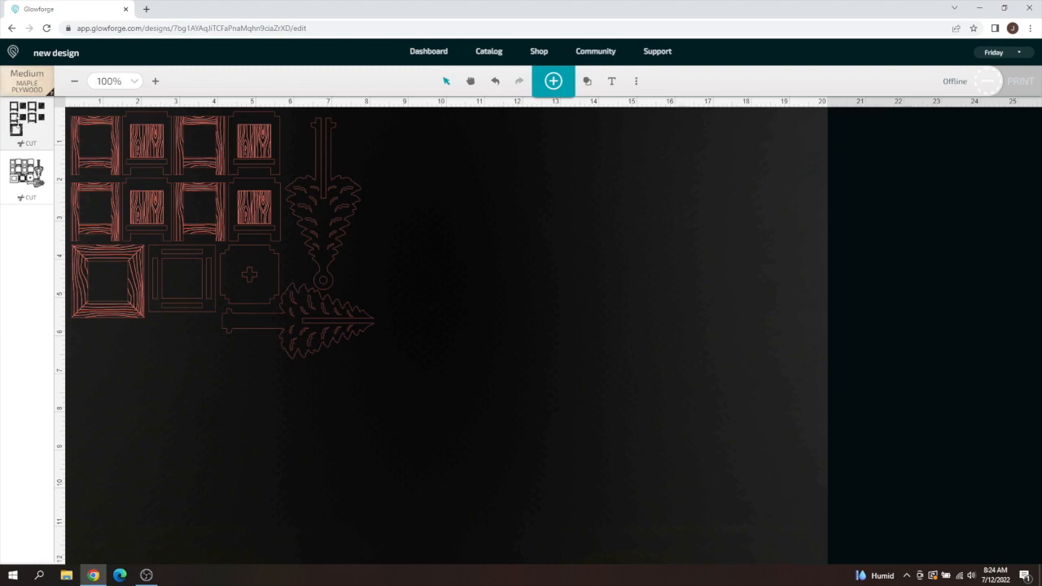
# Change the wood-grain artwork group of the ornament from Cut to Score.
pyautogui.click(16, 129)
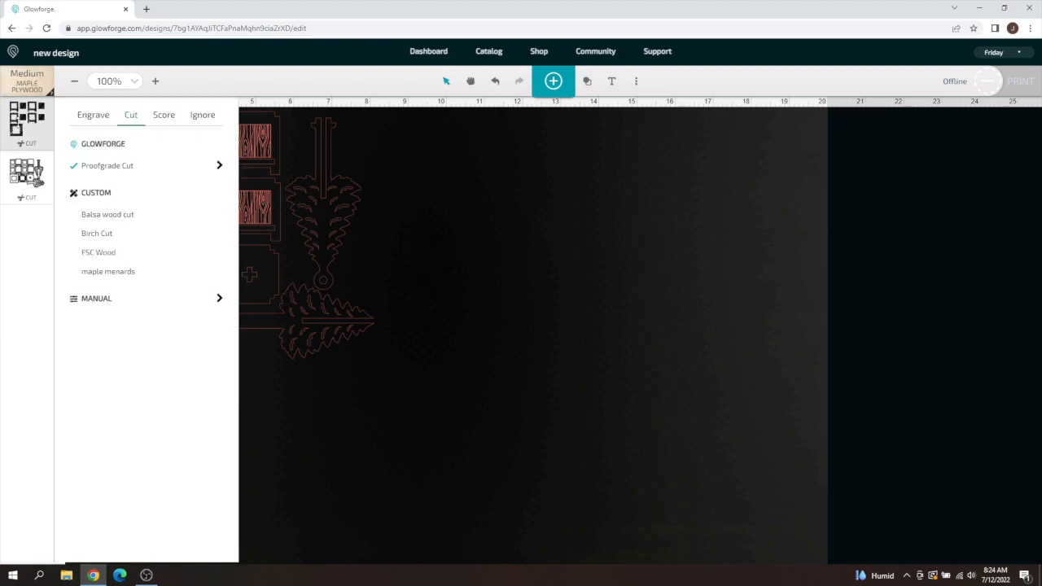
pyautogui.click(164, 117)
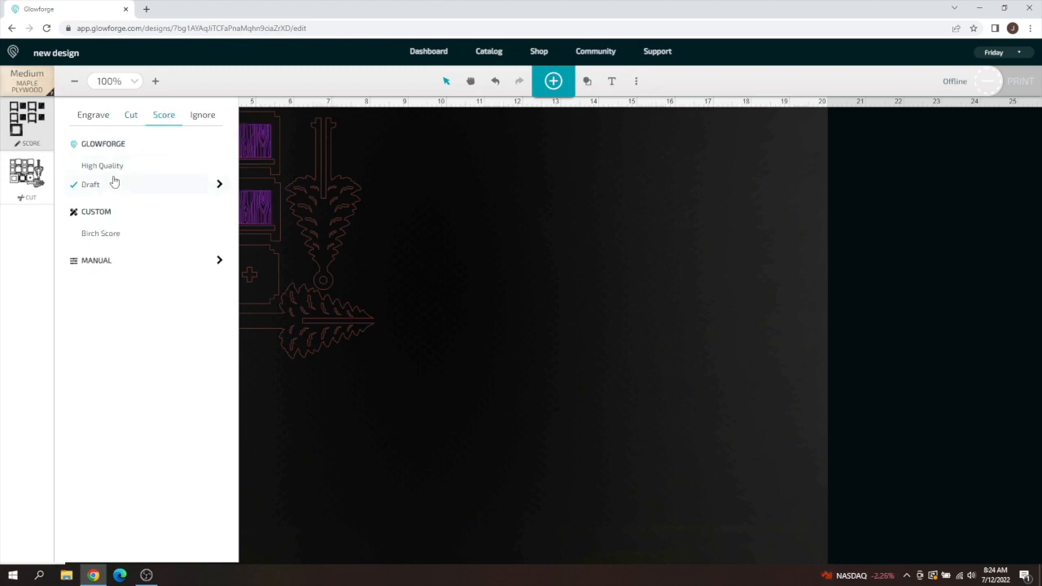
pyautogui.click(24, 345)
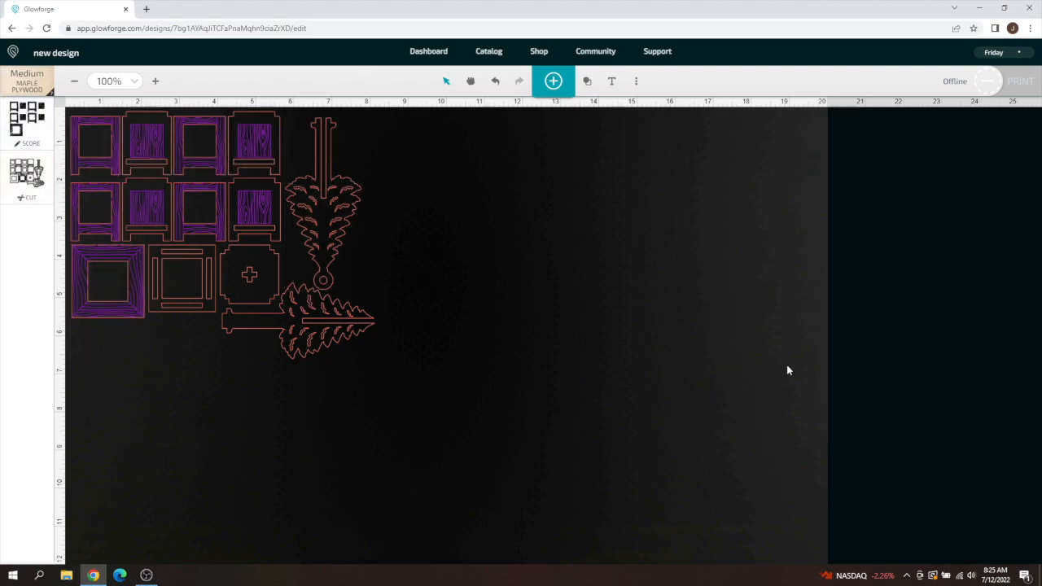
pyautogui.click(637, 82)
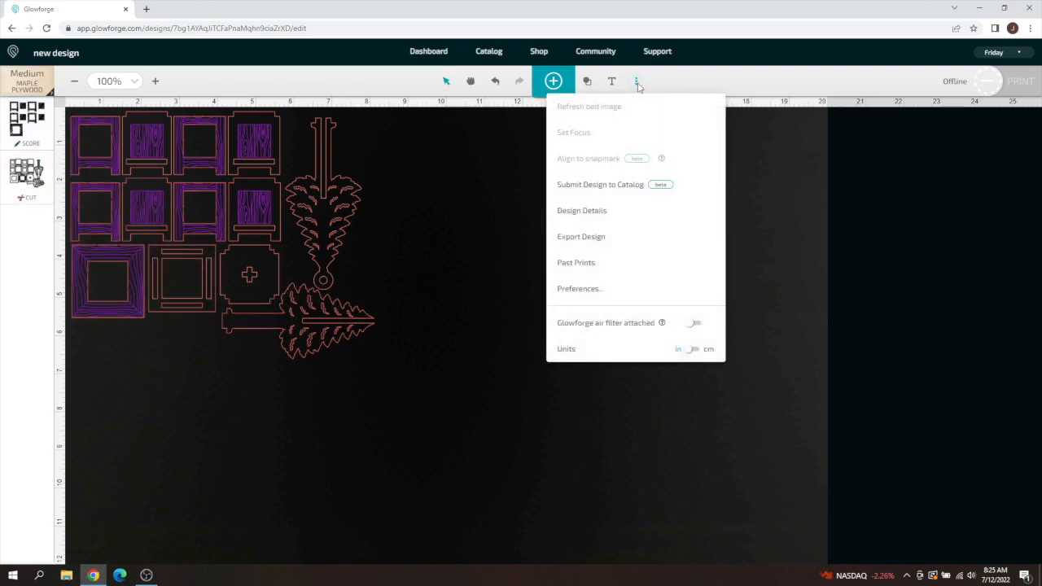
pyautogui.click(640, 84)
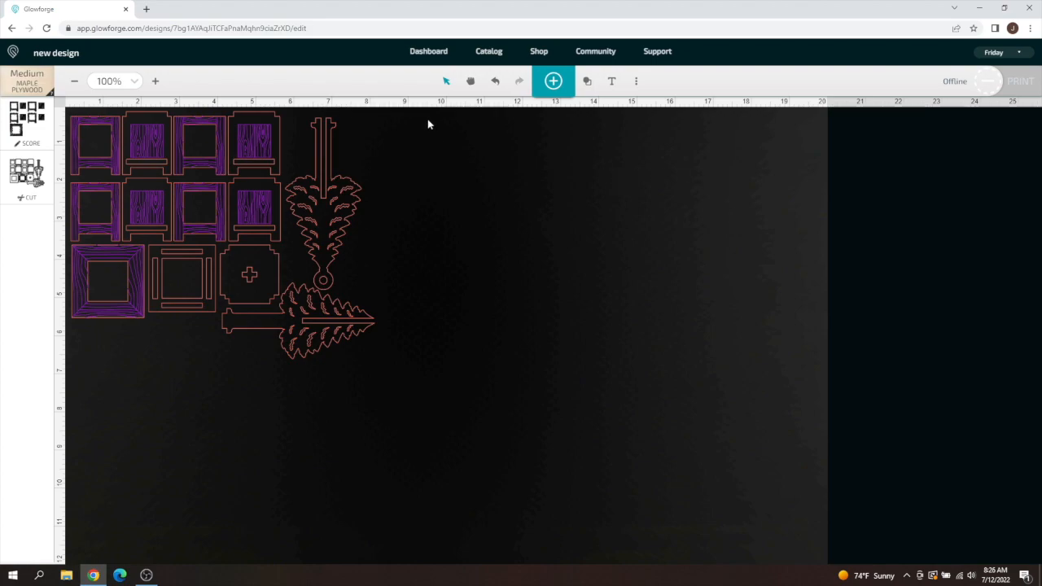
# Examine the ornament pieces on the bed at 150% magnification, and restore the full layout view at 100%.
pyautogui.click(74, 85)
pyautogui.click(155, 83)
pyautogui.click(155, 83)
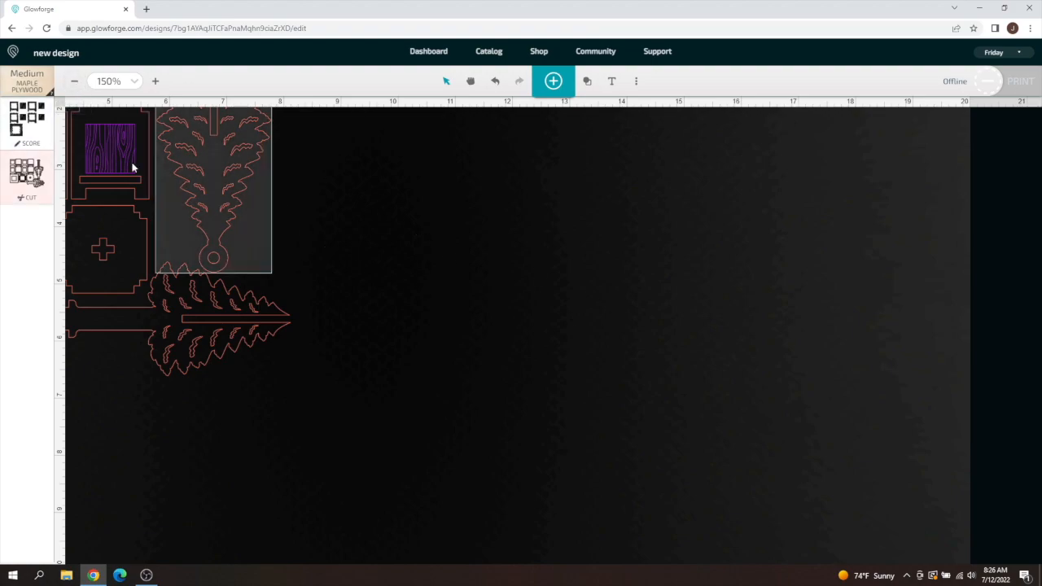
pyautogui.moveTo(333, 258); pyautogui.dragTo(574, 298)
pyautogui.moveTo(334, 239); pyautogui.dragTo(501, 362)
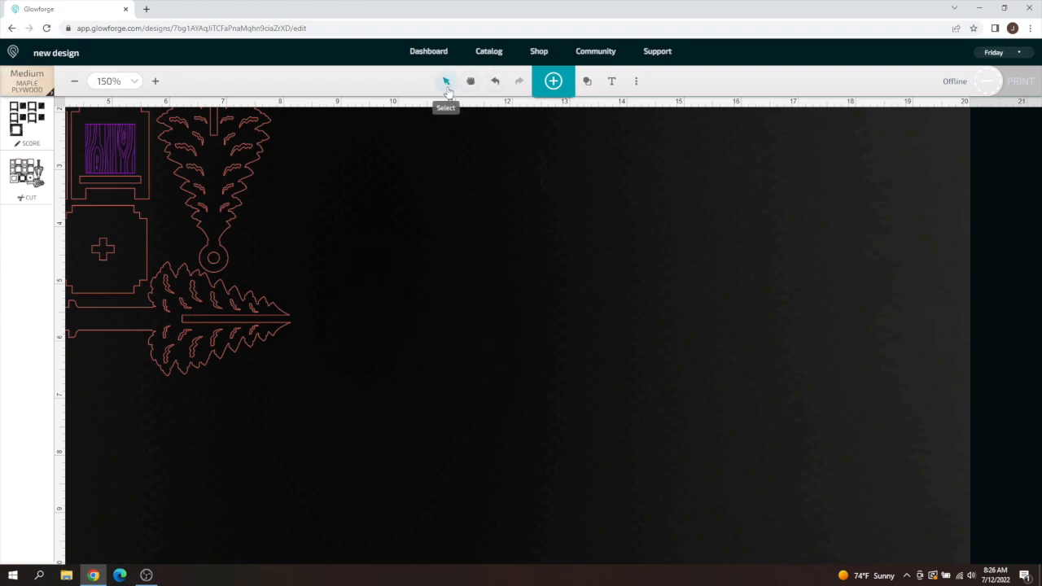
pyautogui.click(470, 82)
pyautogui.moveTo(268, 221); pyautogui.dragTo(477, 322)
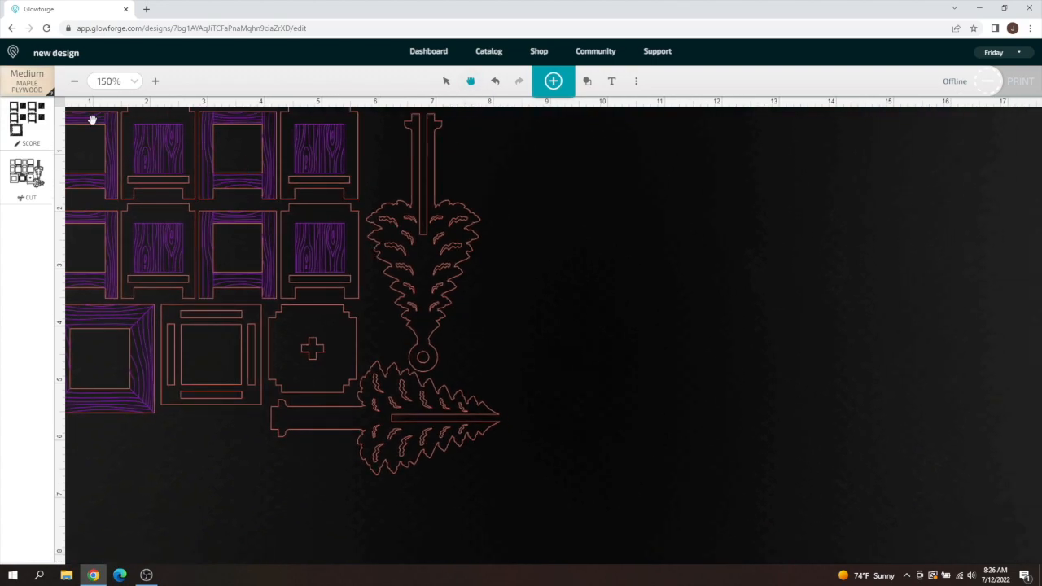
pyautogui.click(75, 81)
pyautogui.moveTo(556, 310); pyautogui.dragTo(425, 251)
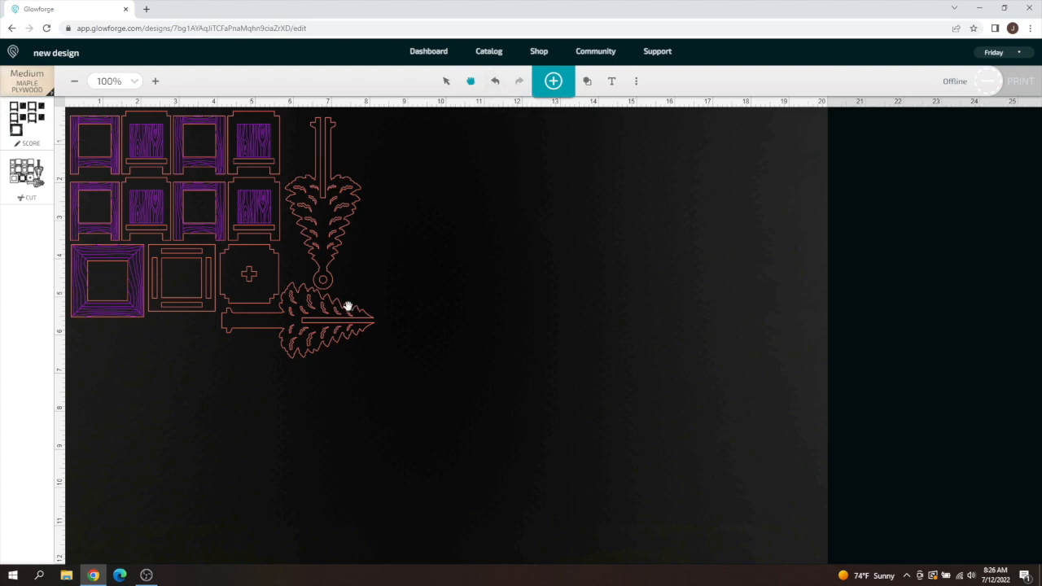
# Try moving the sideways tree piece to an empty area of the bed, and undo the move.
pyautogui.moveTo(299, 314)
pyautogui.mouseDown()
pyautogui.moveTo(409, 353)
pyautogui.moveTo(299, 310)
pyautogui.mouseUp()
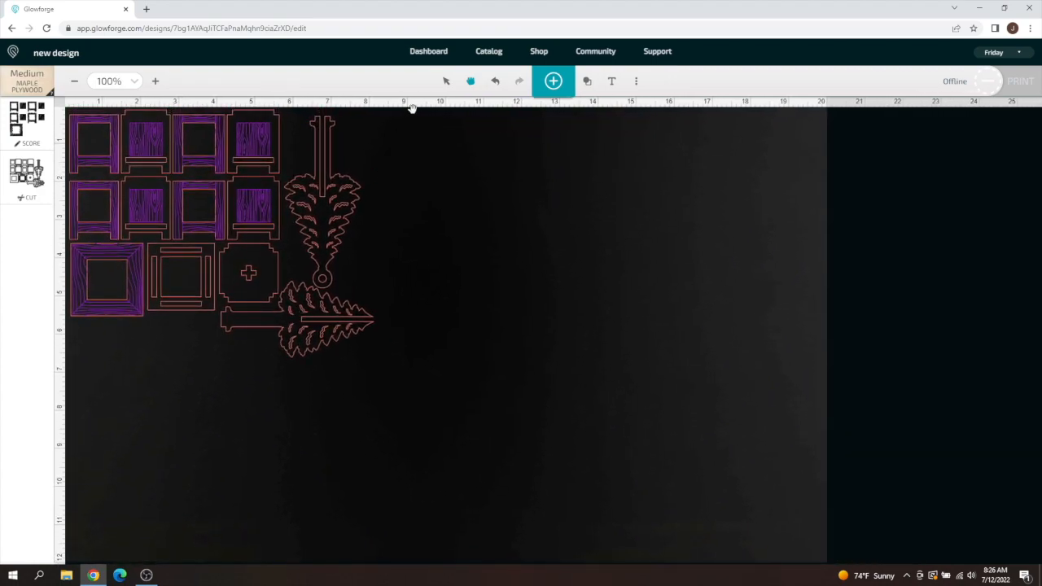
pyautogui.click(445, 81)
pyautogui.click(343, 271)
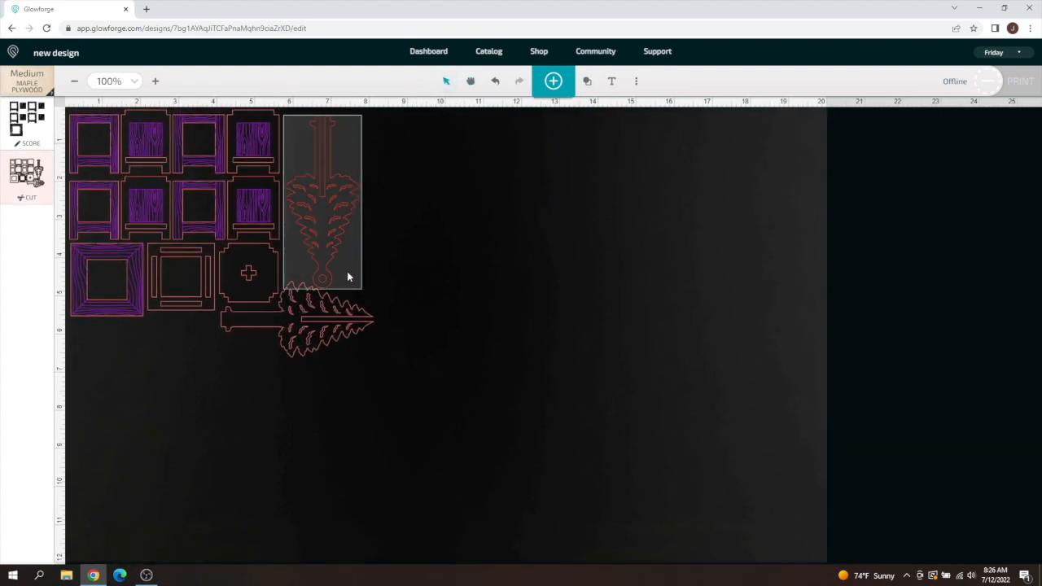
pyautogui.click(355, 352)
pyautogui.moveTo(371, 338); pyautogui.dragTo(560, 304)
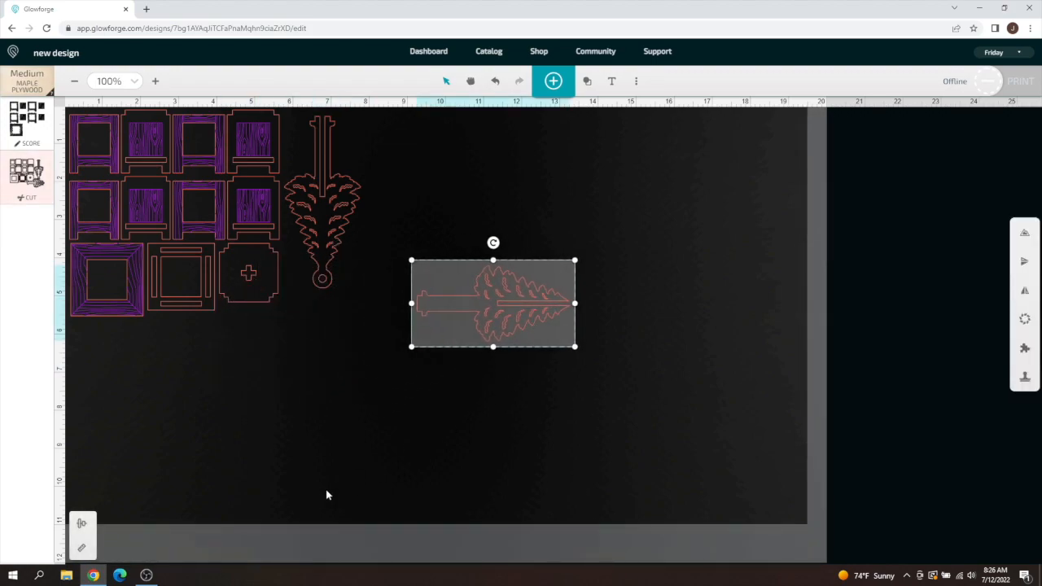
pyautogui.click(495, 83)
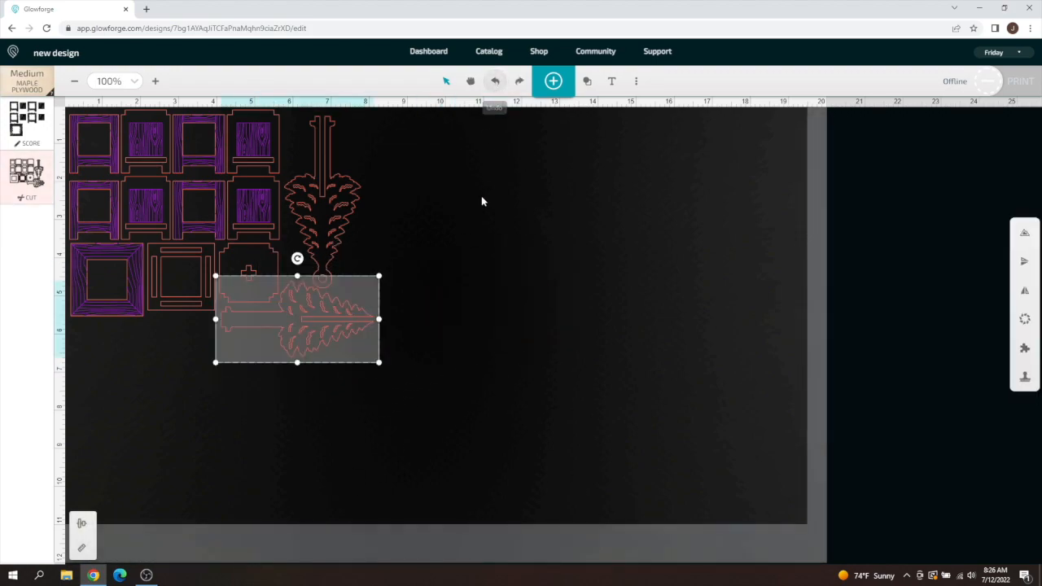
pyautogui.click(518, 84)
pyautogui.click(496, 82)
# Look at the graphics search and upload options for adding artwork without inserting anything.
pyautogui.click(560, 81)
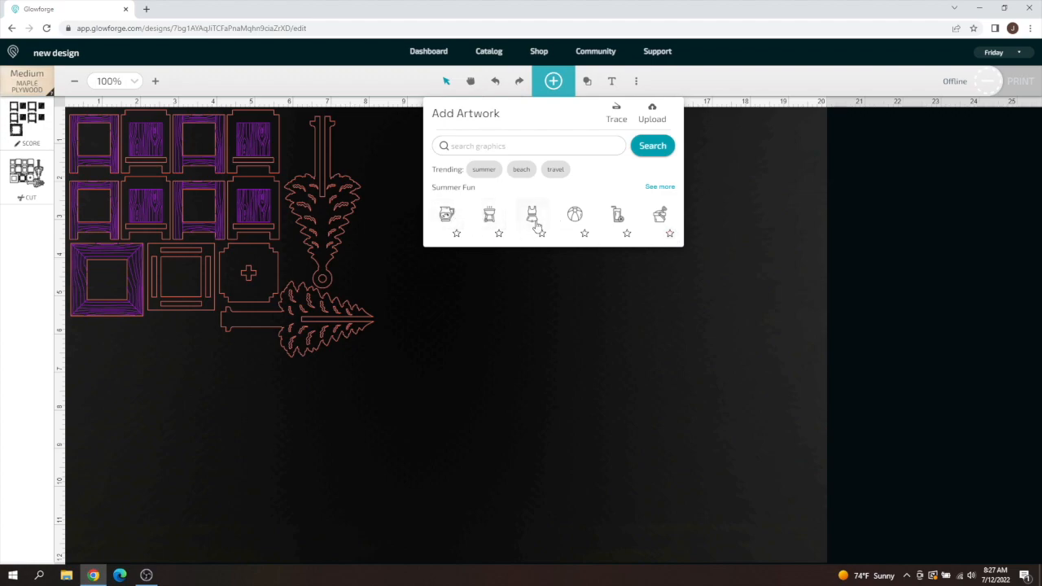
pyautogui.click(485, 150)
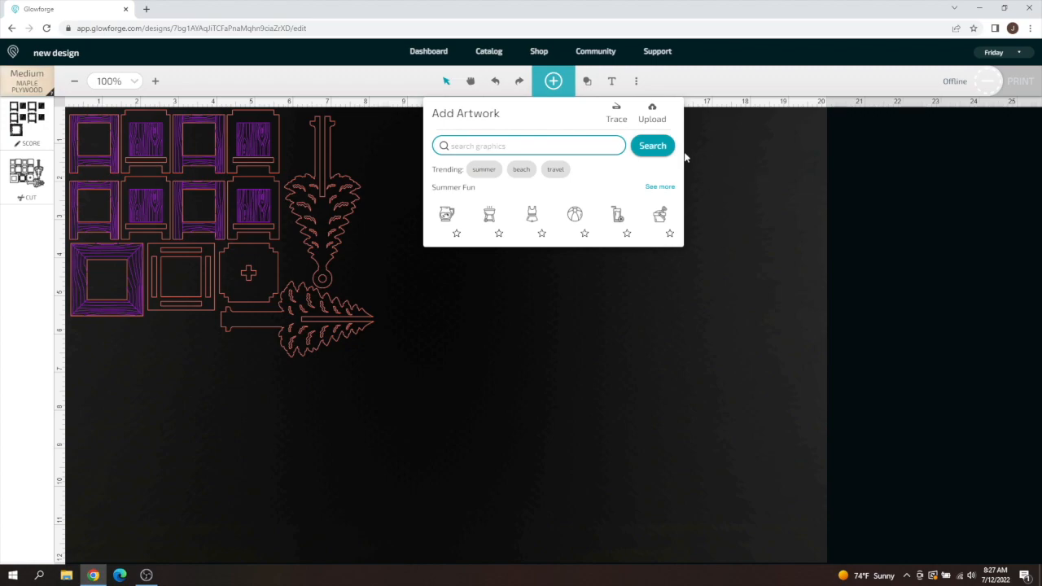
pyautogui.click(588, 83)
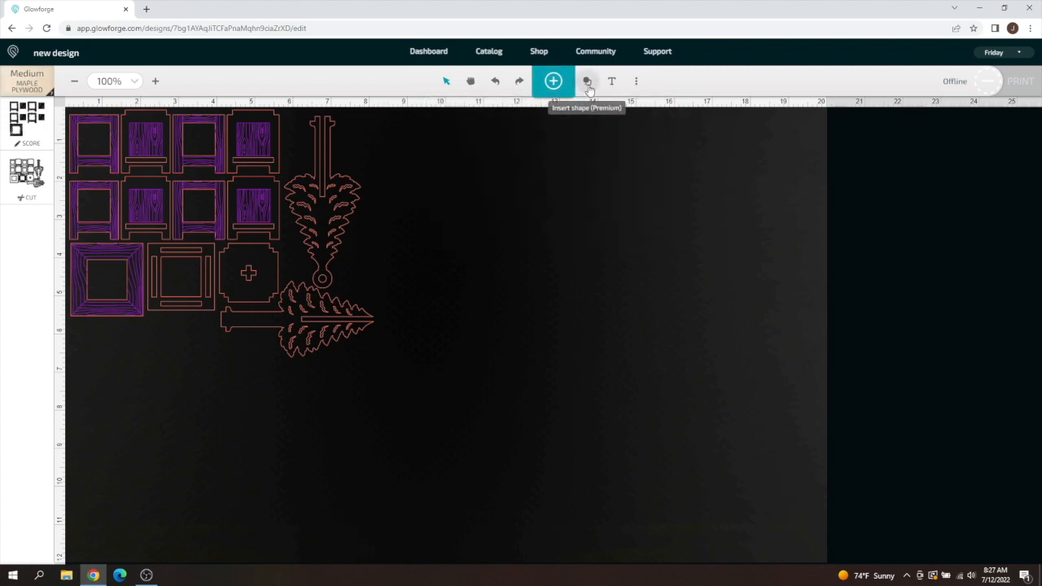
# Insert a five-point star beside the upright tree piece and create a 0.25 in outline around it.
pyautogui.click(587, 83)
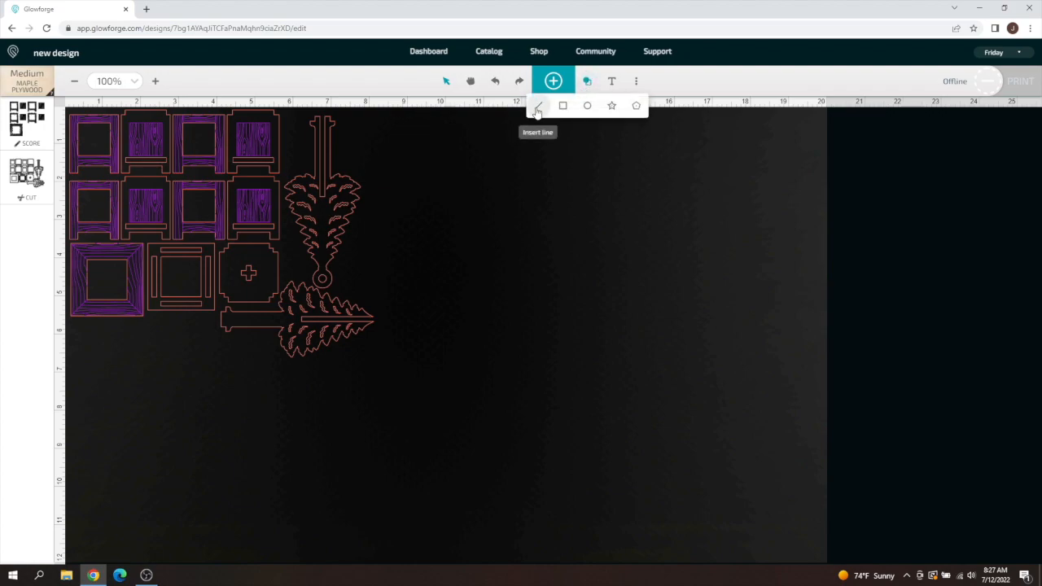
pyautogui.click(612, 108)
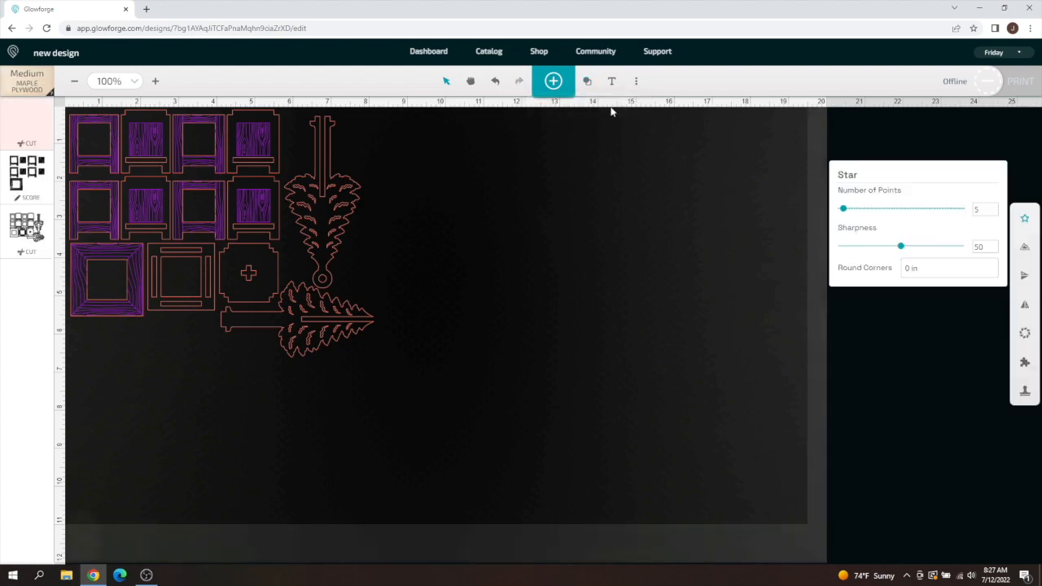
pyautogui.moveTo(545, 323); pyautogui.dragTo(443, 218)
pyautogui.click(497, 420)
pyautogui.click(439, 232)
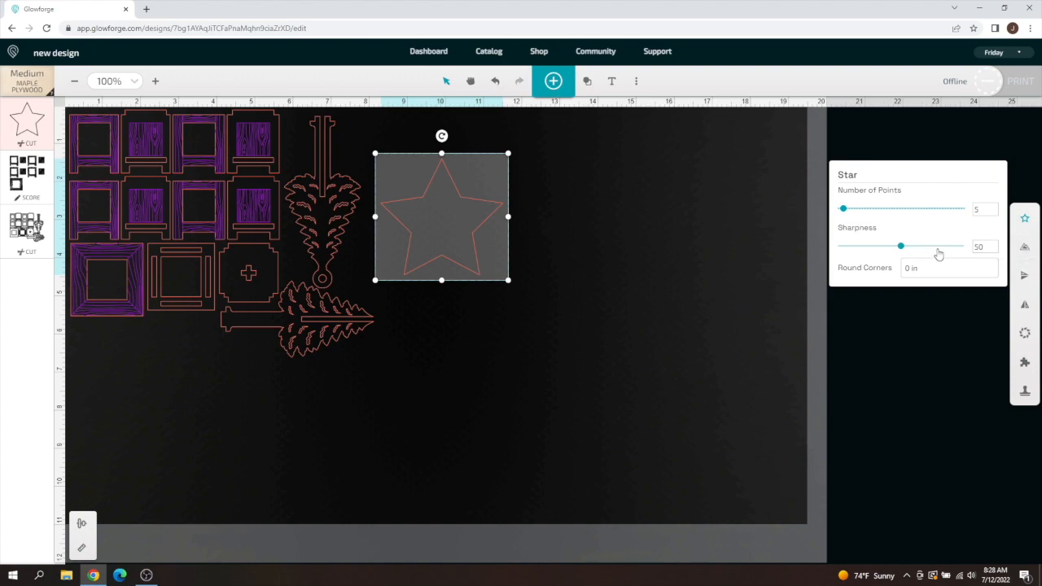
pyautogui.click(1025, 249)
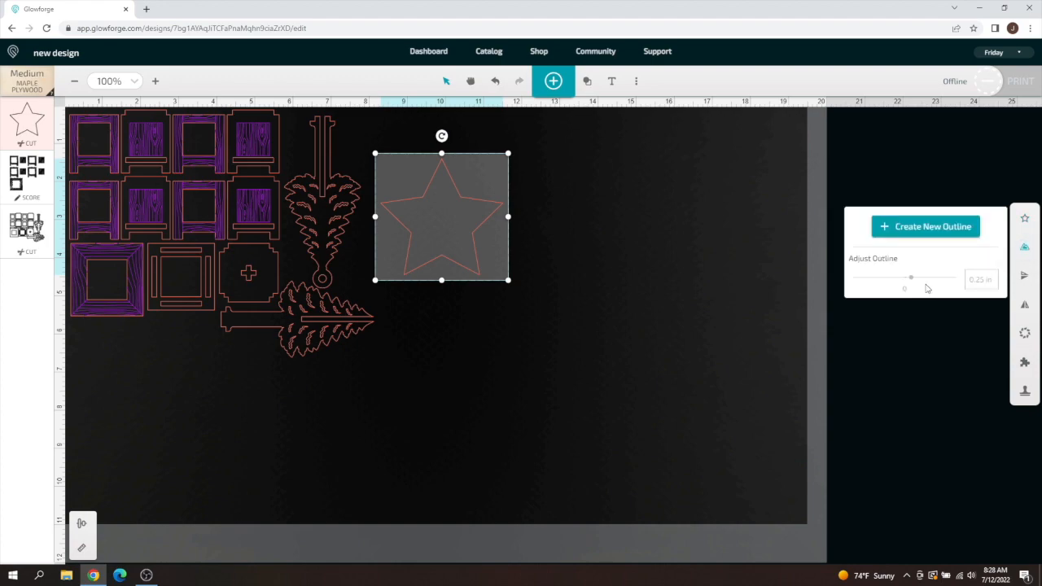
pyautogui.click(912, 233)
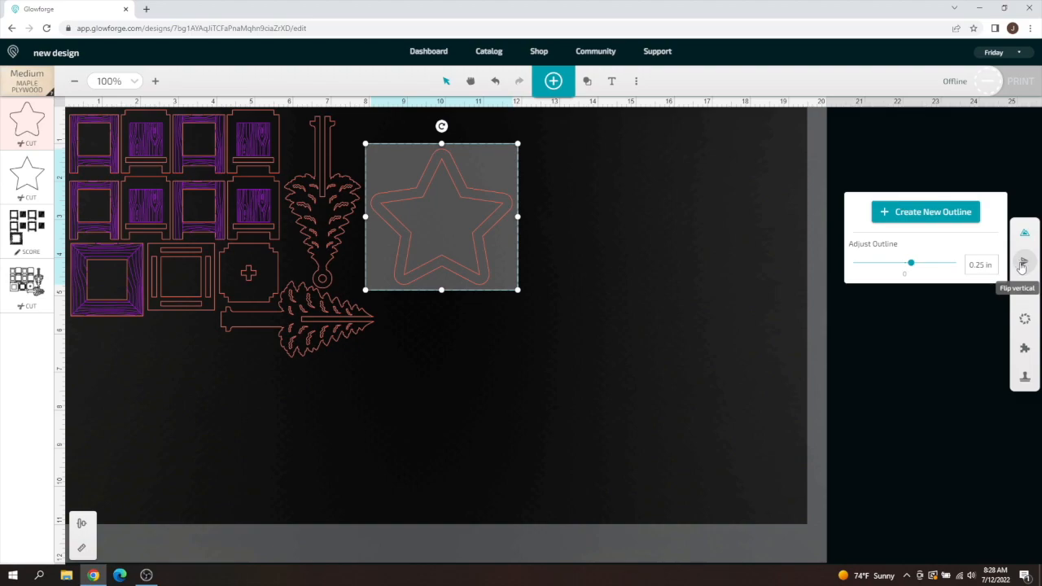
# Try flipping only the star's outline vertically, and flip it back to match the star.
pyautogui.click(1026, 263)
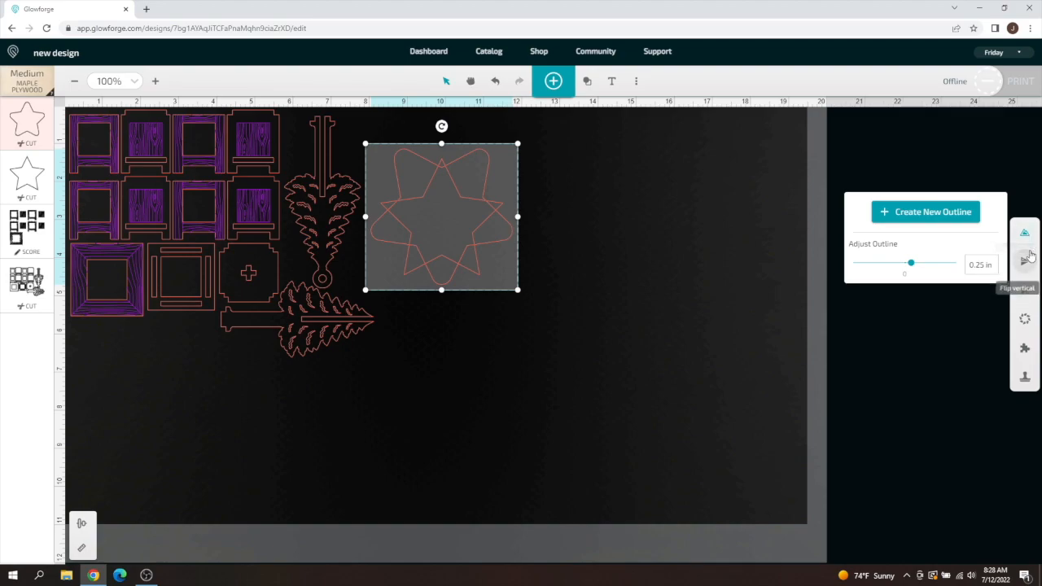
pyautogui.click(1025, 262)
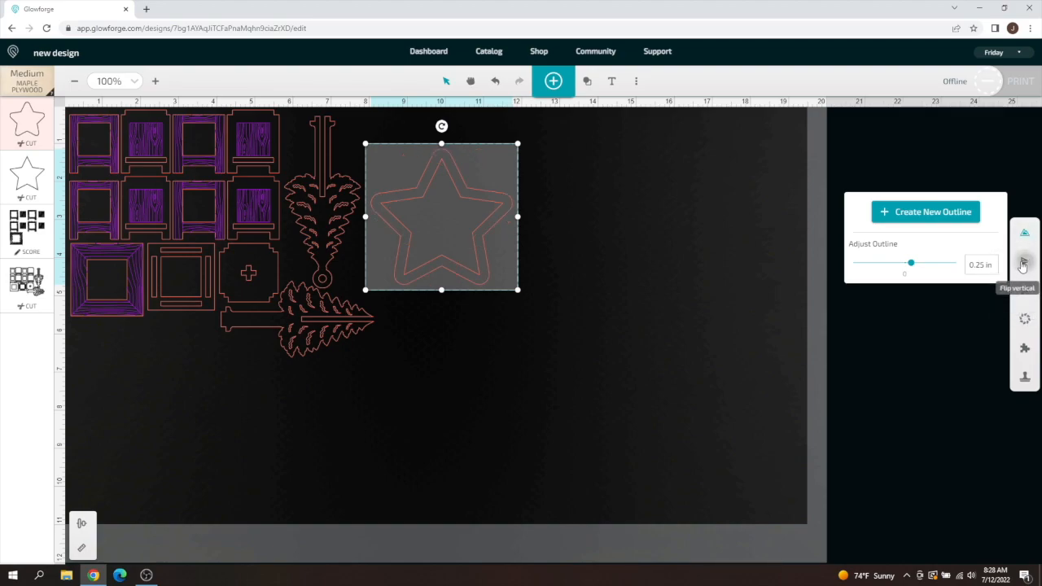
pyautogui.click(564, 227)
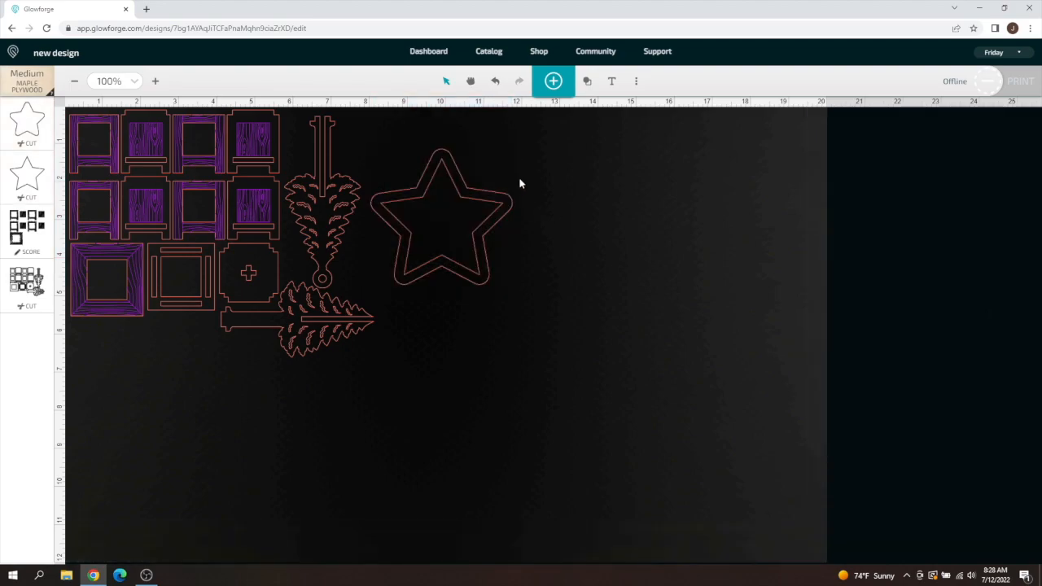
# Try flipping the star and its outline together vertically and horizontally, reversing each flip.
pyautogui.click(445, 267)
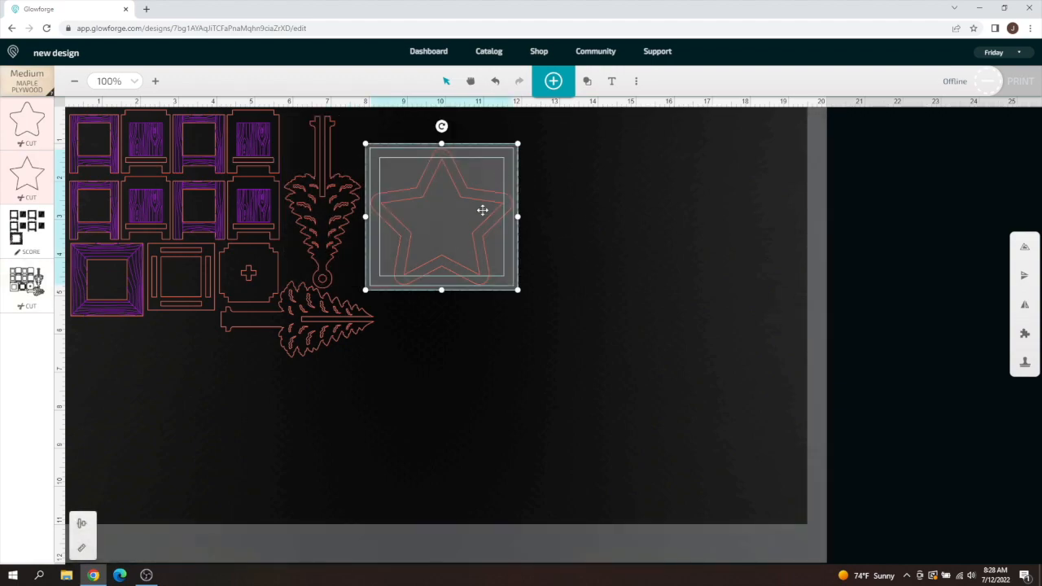
pyautogui.click(1022, 277)
pyautogui.click(1022, 277)
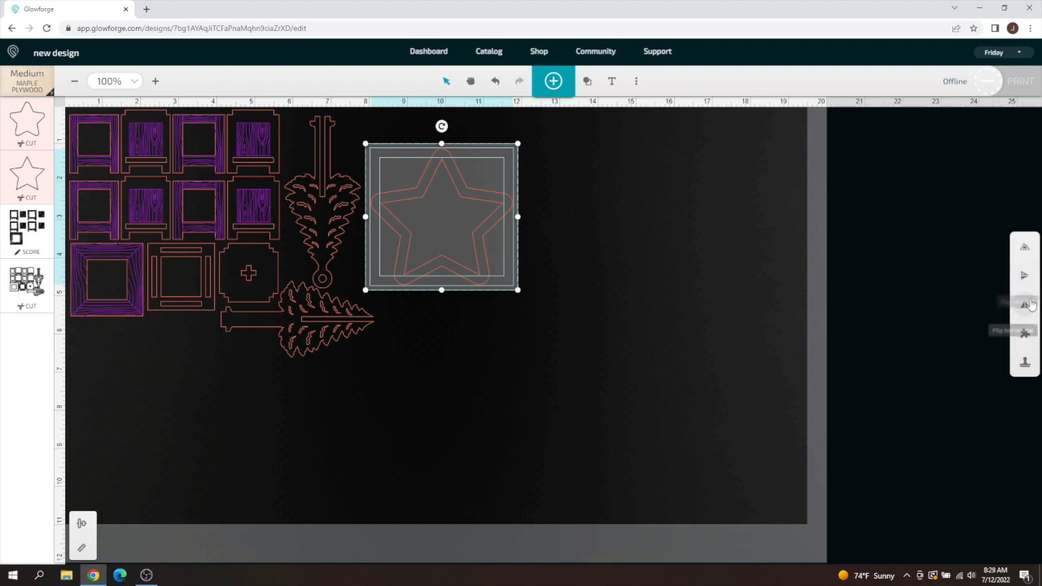
pyautogui.click(1025, 308)
pyautogui.click(1025, 308)
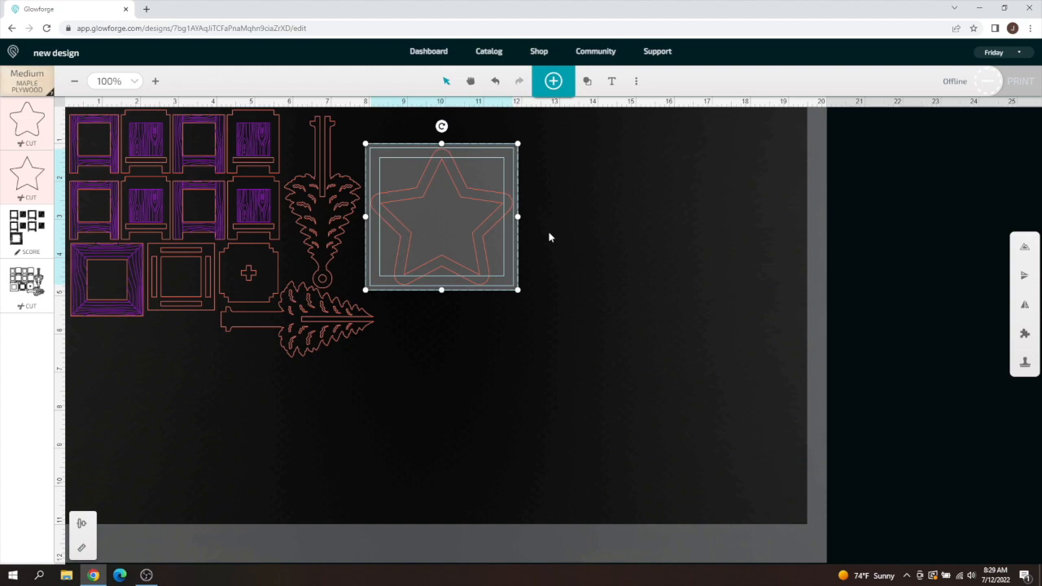
pyautogui.click(556, 167)
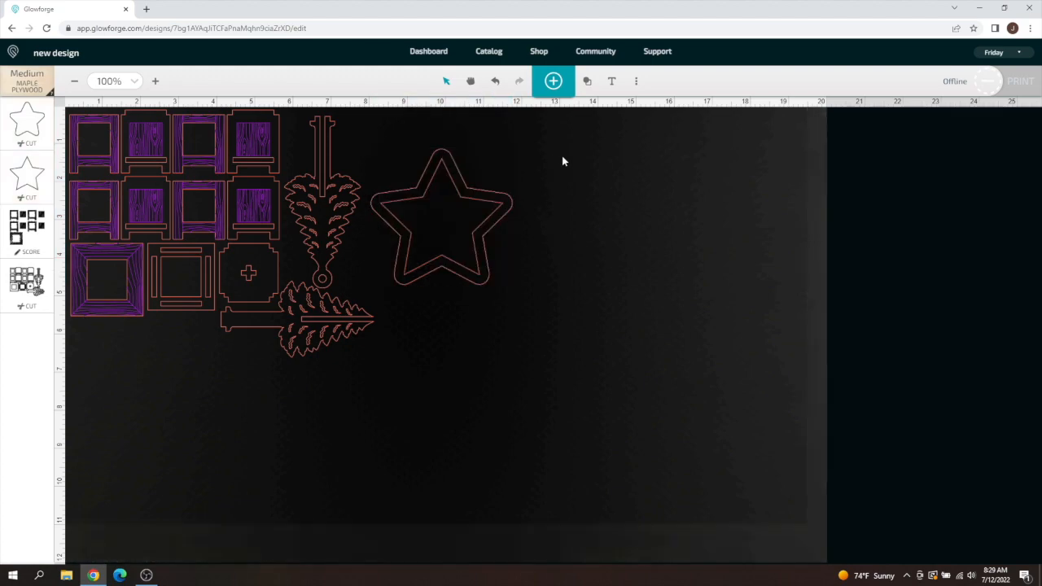
# Add a placeholder text object to the bed and set its typeface to Caveat.
pyautogui.click(613, 82)
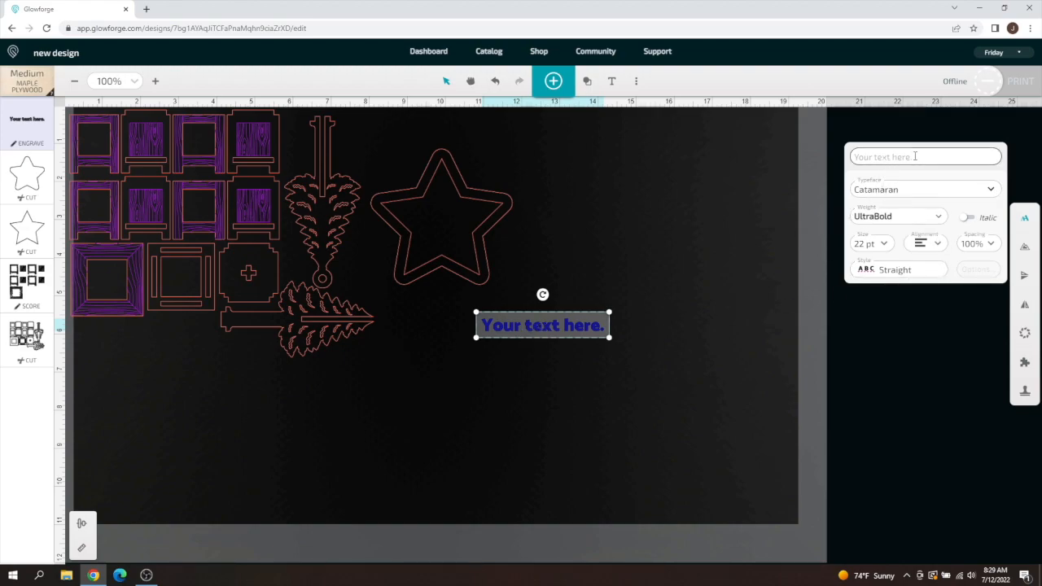
pyautogui.click(950, 190)
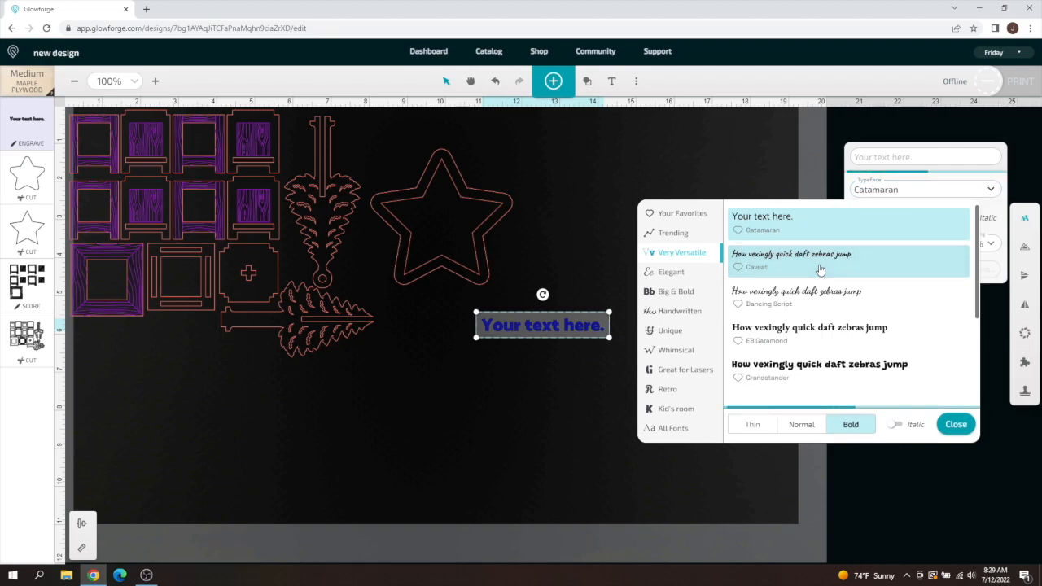
pyautogui.click(820, 270)
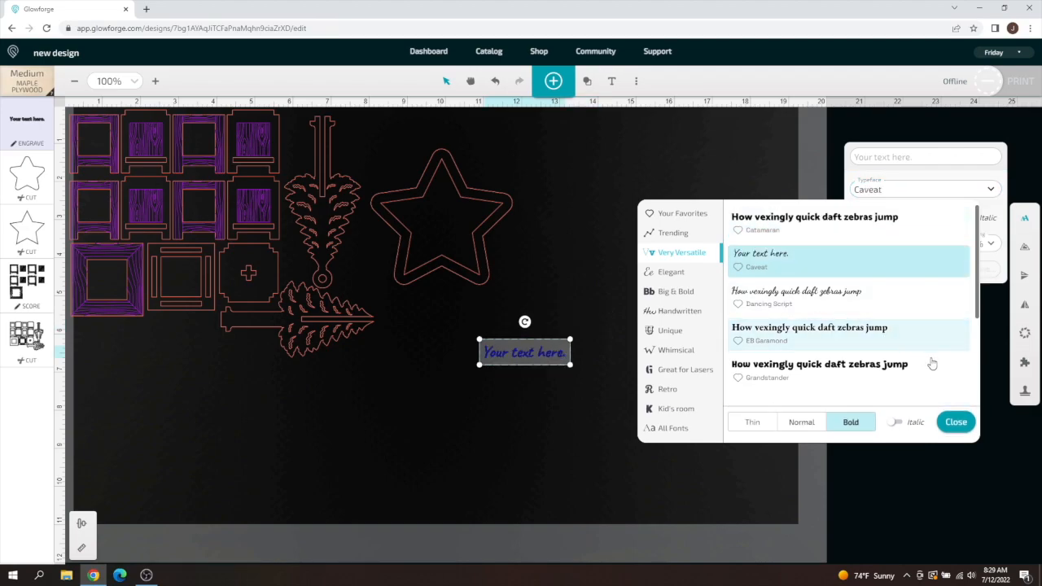
pyautogui.click(956, 422)
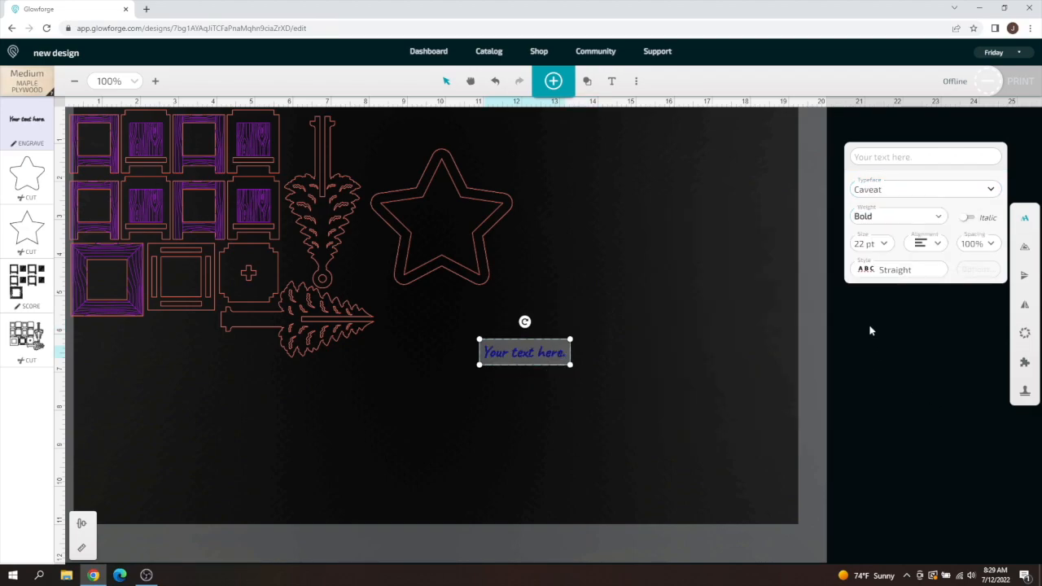
# Review the weight choices for the placeholder text and set its size to 60 pt.
pyautogui.click(936, 217)
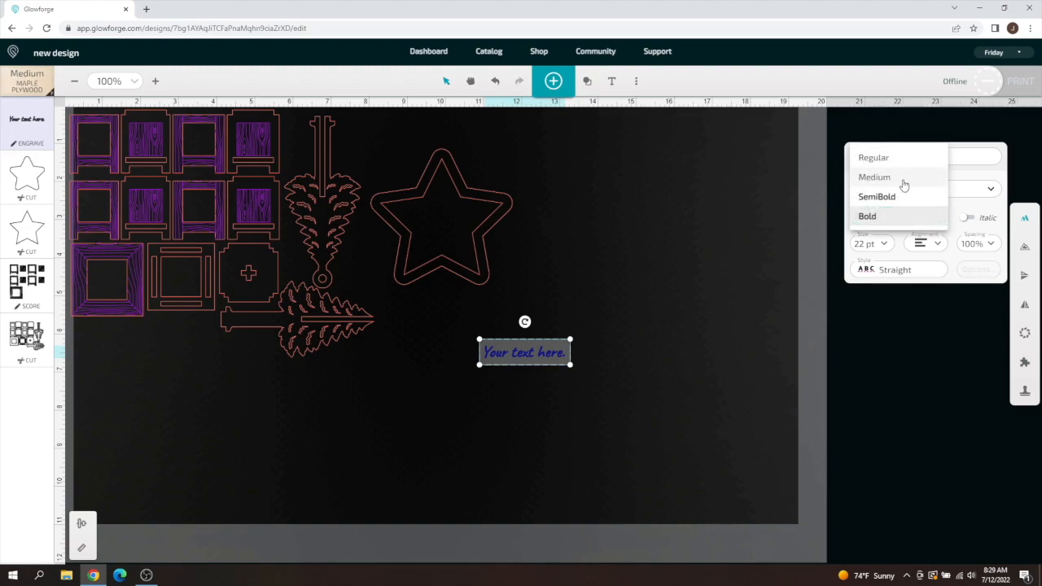
pyautogui.click(962, 209)
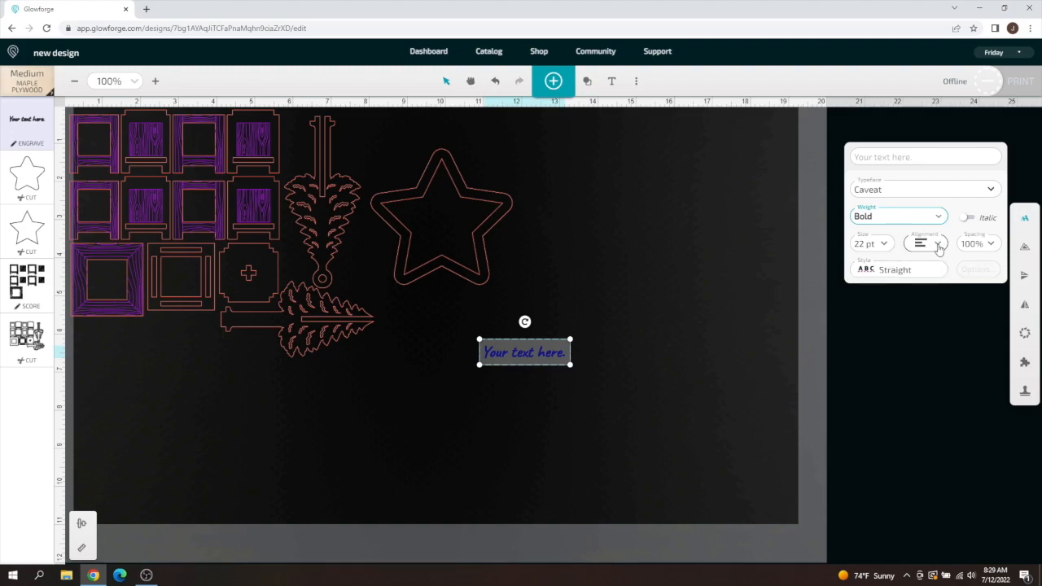
pyautogui.click(883, 244)
pyautogui.click(868, 405)
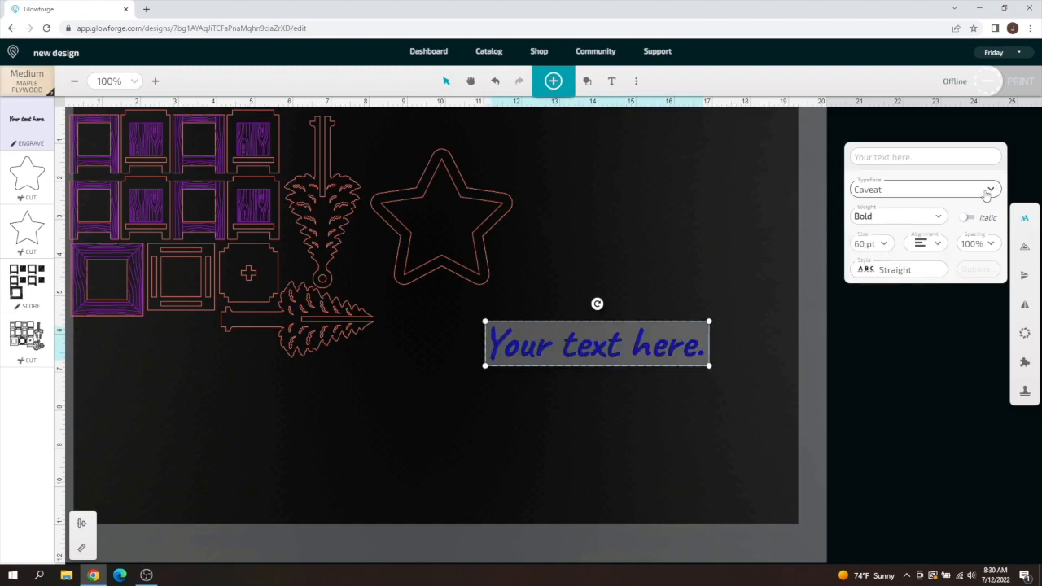
# Browse the Big & Bold and Handwritten font collections for the placeholder text without changing the typeface.
pyautogui.click(990, 191)
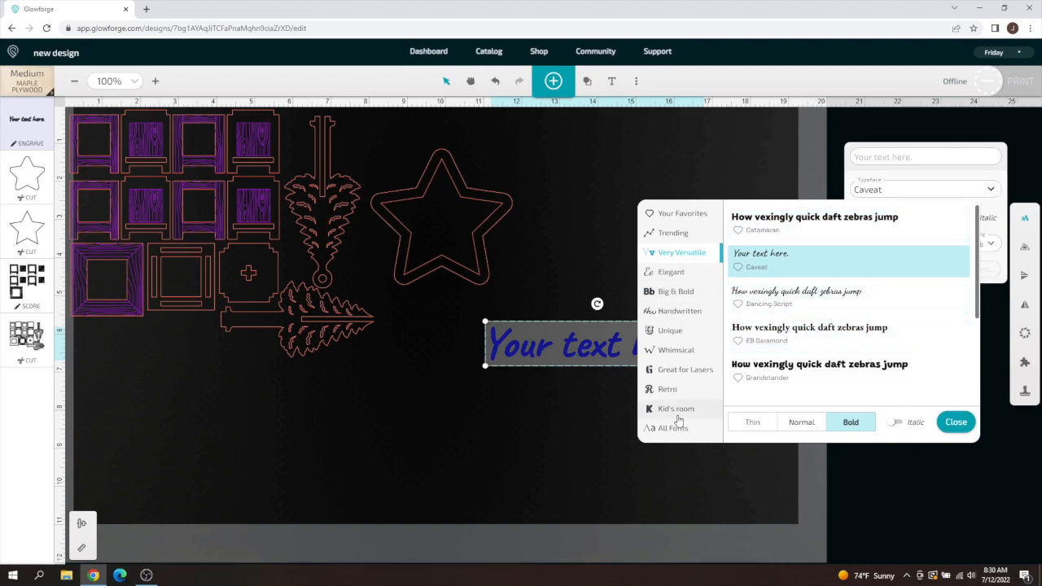
pyautogui.click(676, 292)
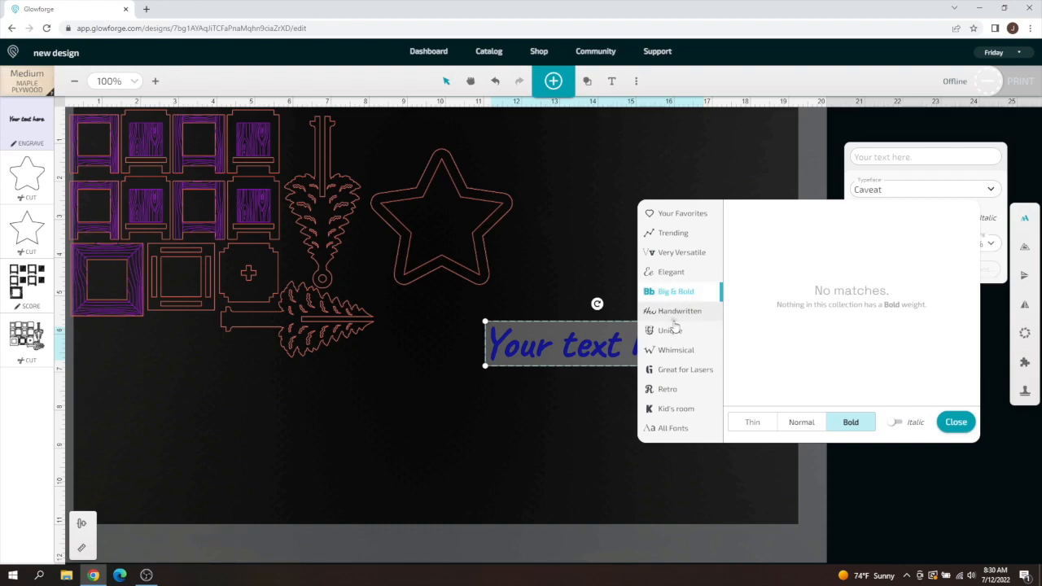
pyautogui.click(675, 312)
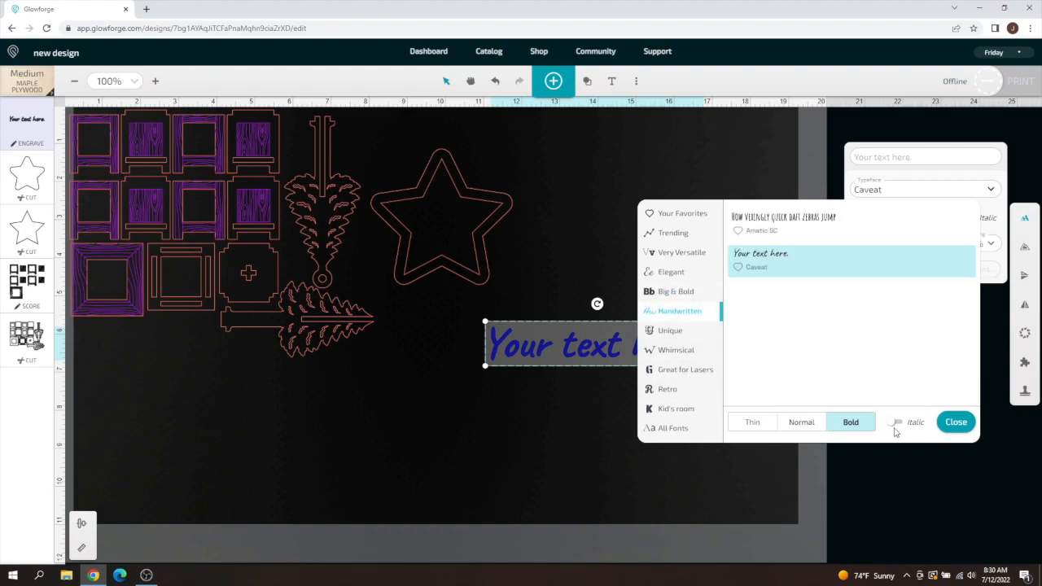
pyautogui.click(956, 422)
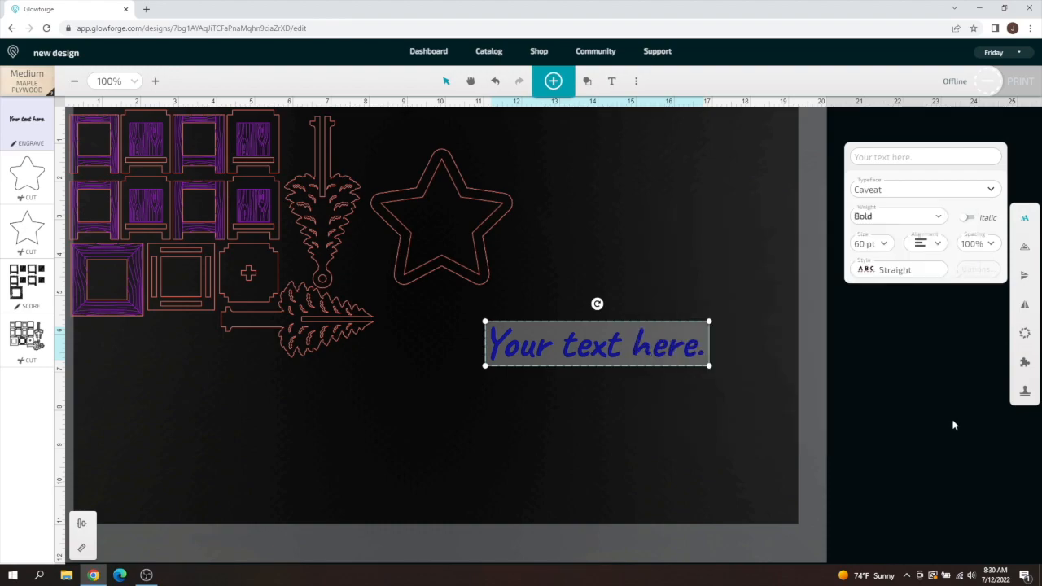
# Try a seamless outlined-rose patterned line on the placeholder text and undo it.
pyautogui.click(1025, 333)
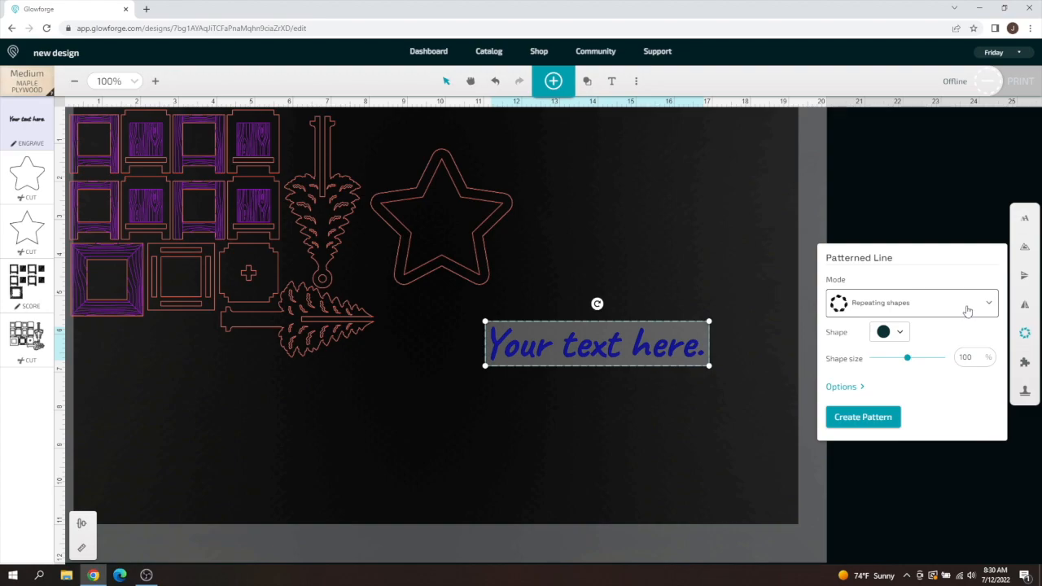
pyautogui.click(903, 309)
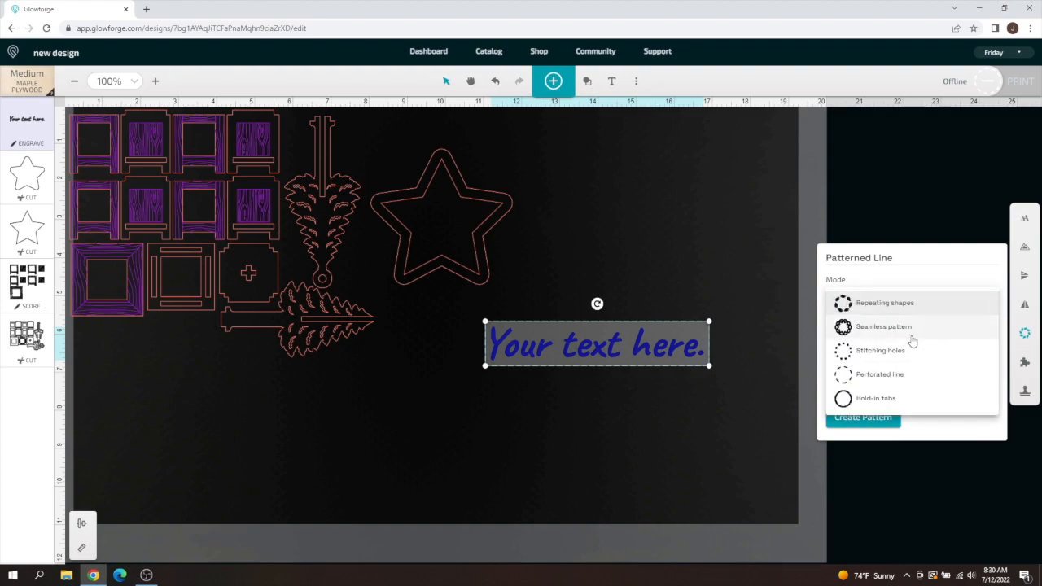
pyautogui.click(910, 339)
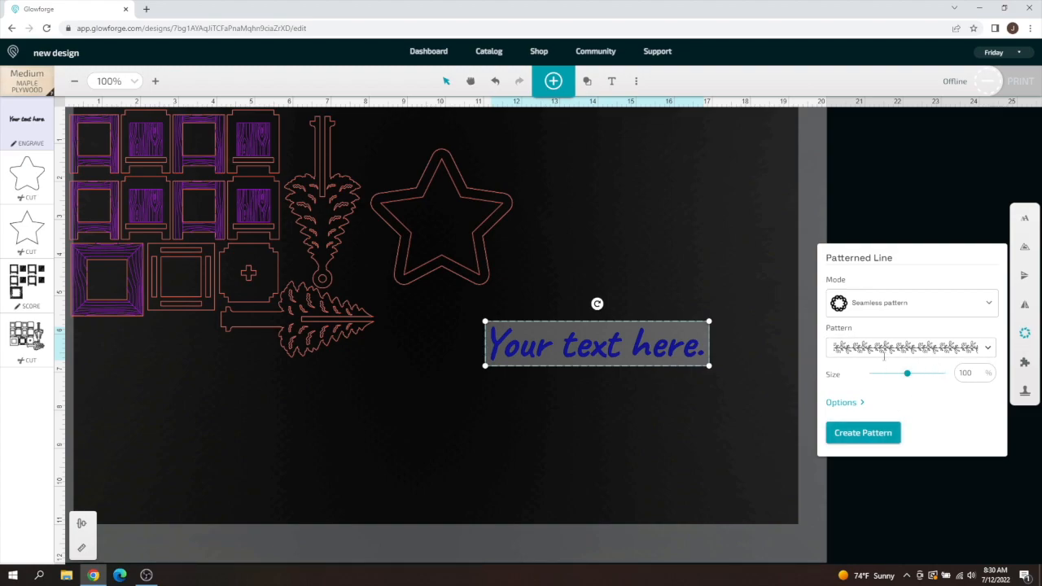
pyautogui.click(968, 349)
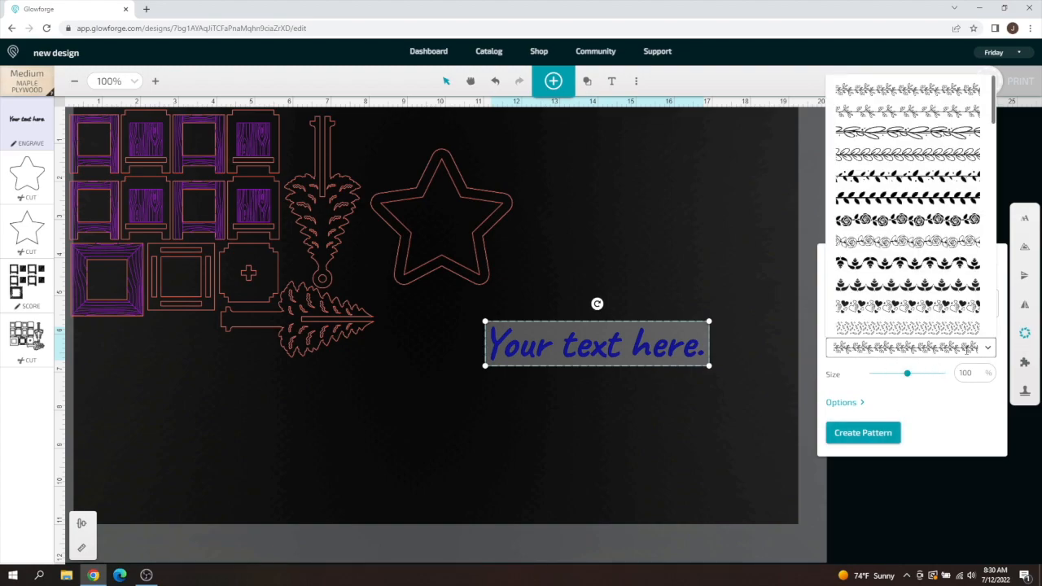
pyautogui.click(887, 241)
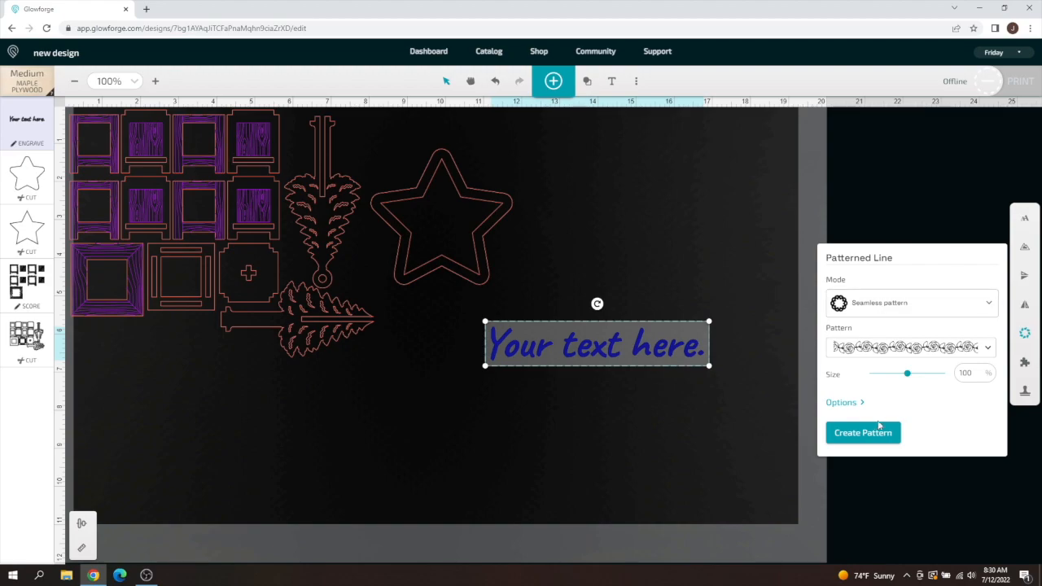
pyautogui.click(884, 434)
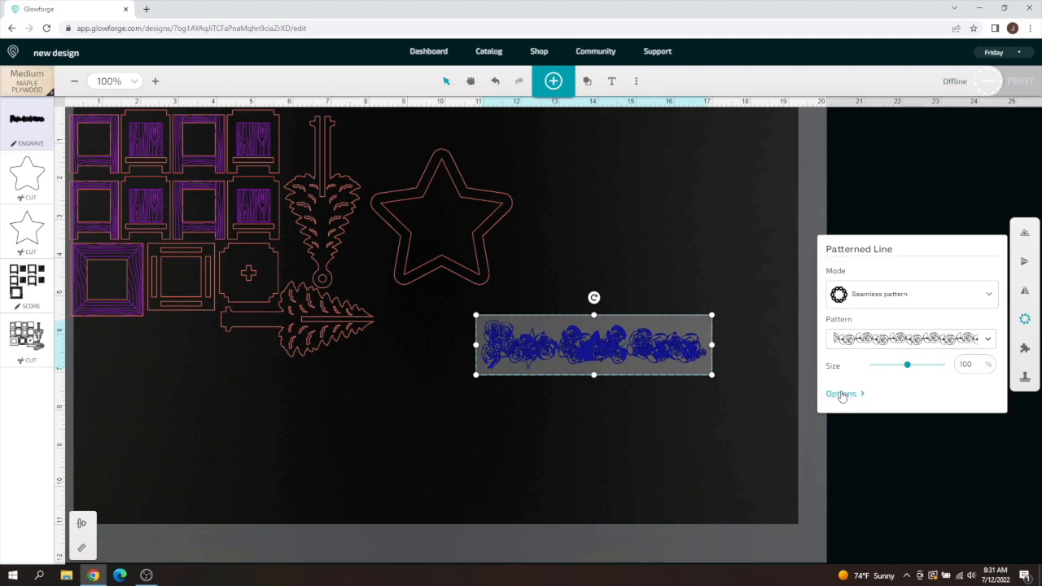
pyautogui.hotkey('ctrl', 'z')
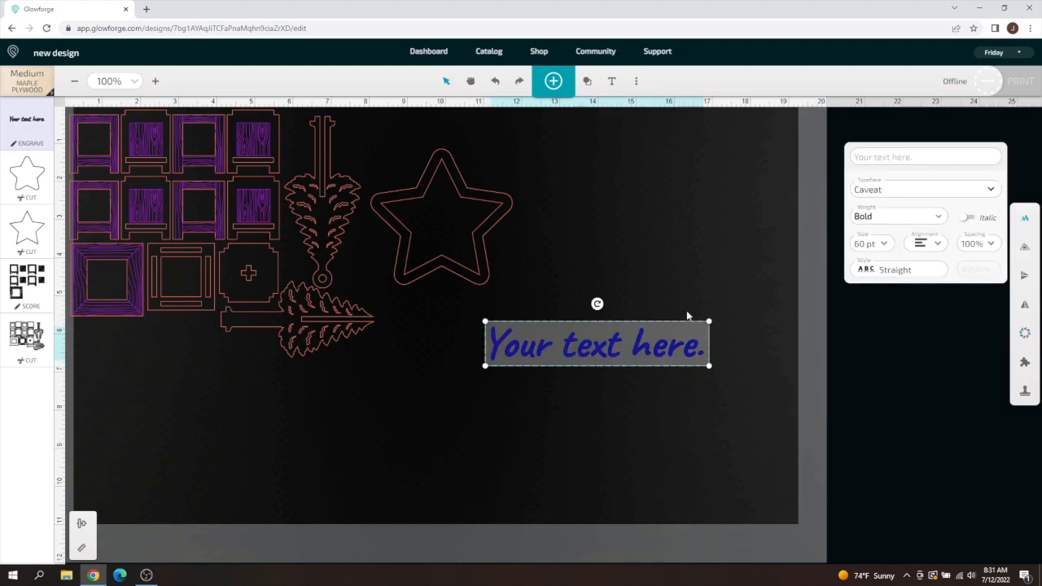
pyautogui.click(566, 258)
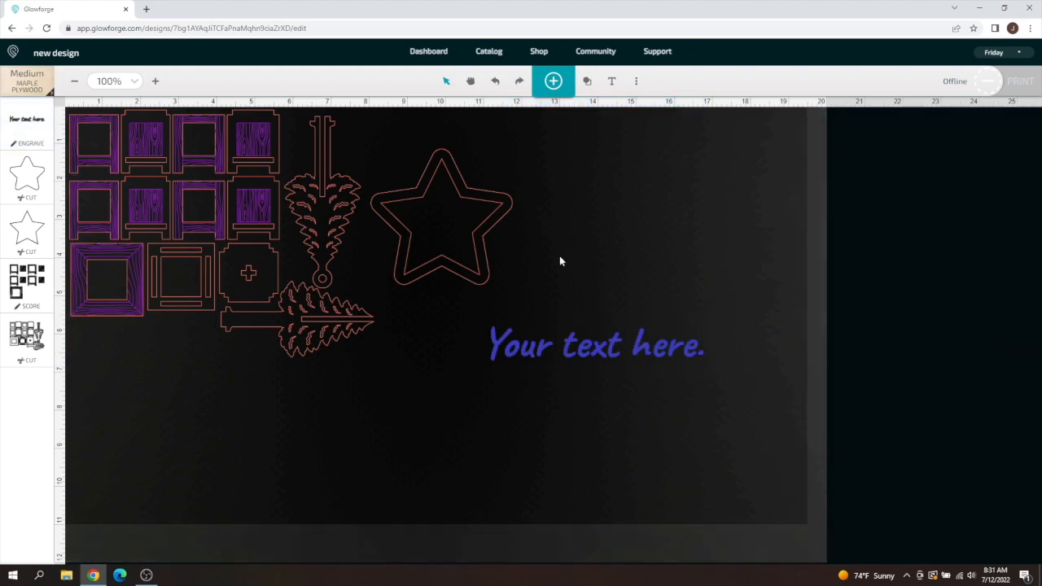
# Create a patterned line of repeating hexagon-nut shapes along the star's outer outline, keeping the shape size at 100%.
pyautogui.click(484, 244)
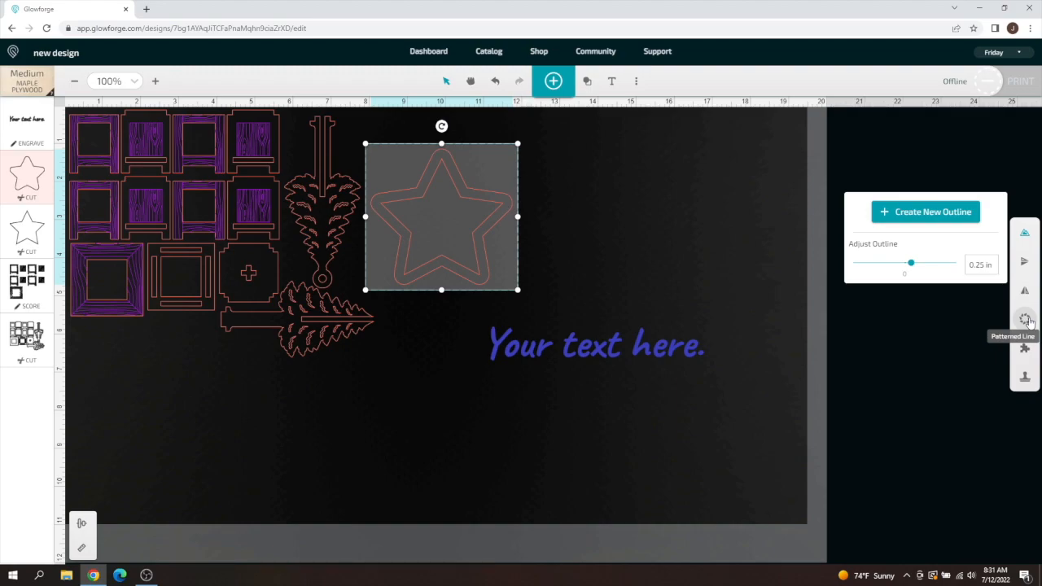
pyautogui.click(1027, 320)
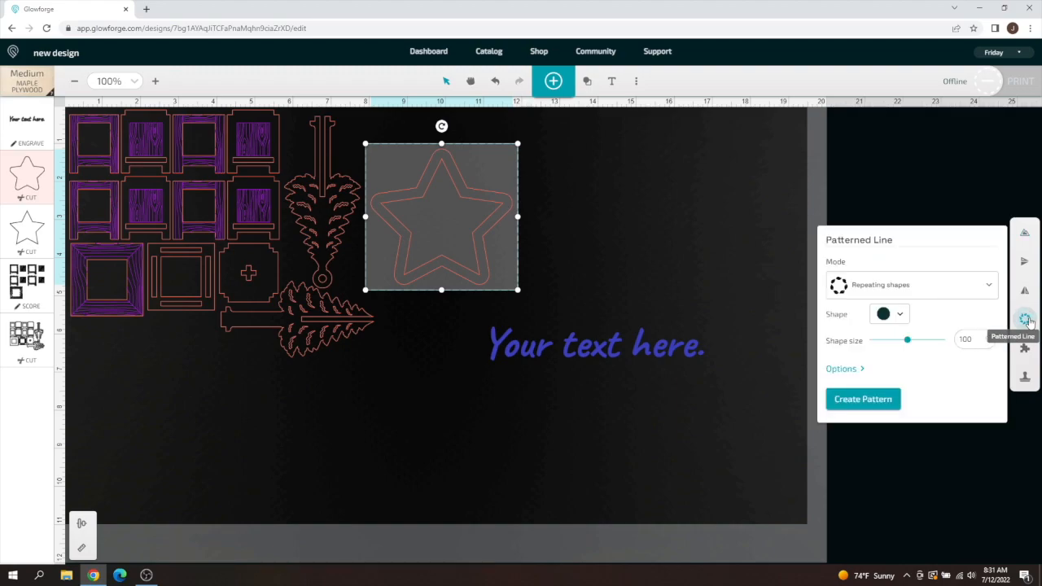
pyautogui.click(905, 318)
pyautogui.click(942, 318)
pyautogui.click(940, 295)
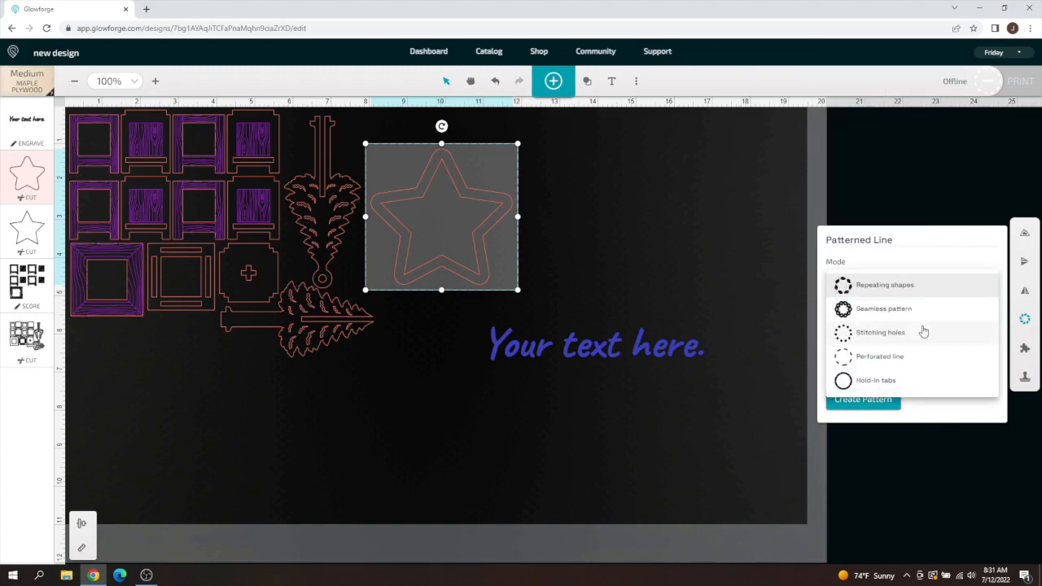
pyautogui.click(907, 296)
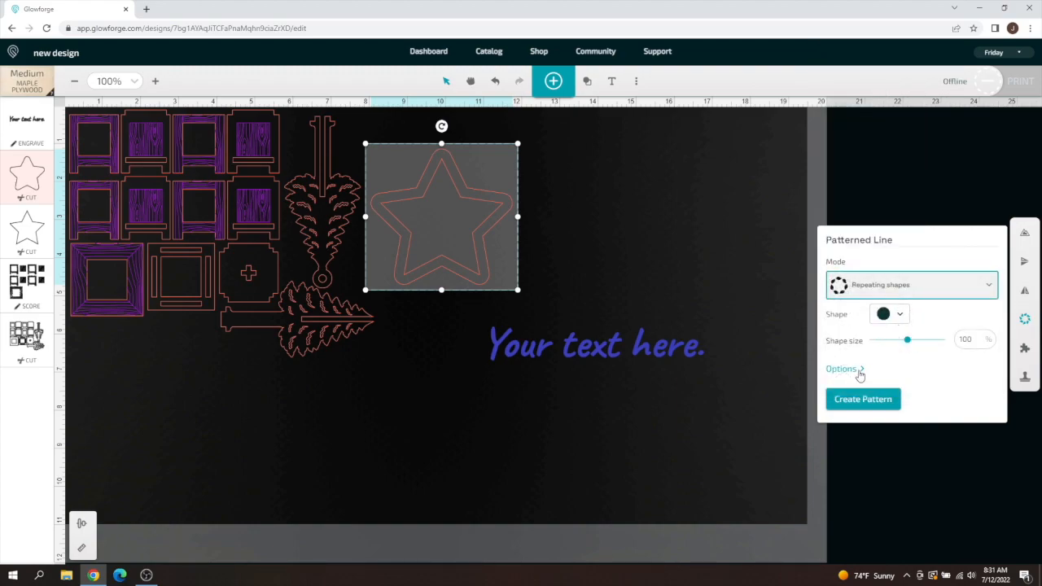
pyautogui.click(890, 316)
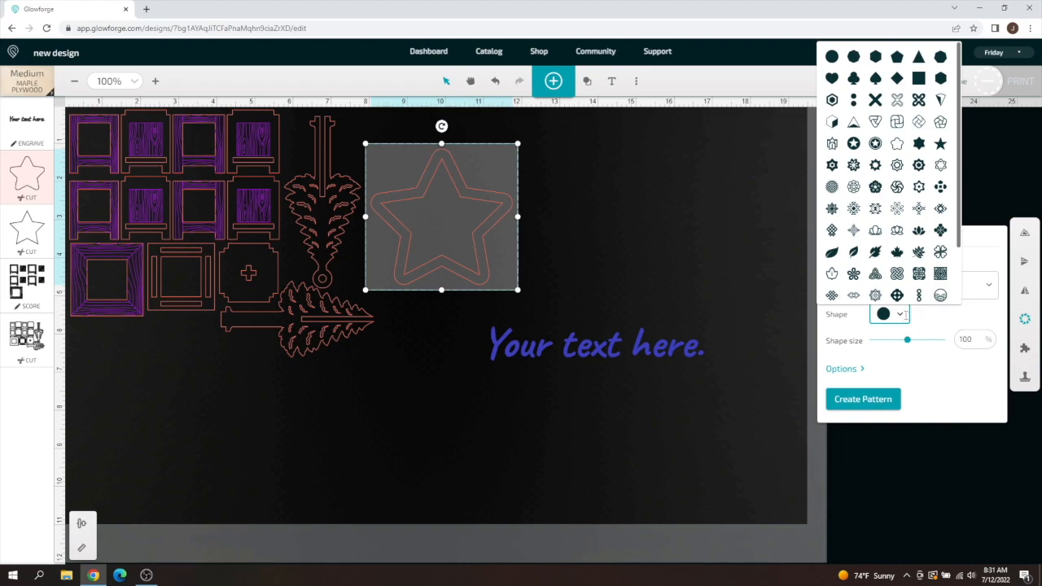
pyautogui.click(831, 99)
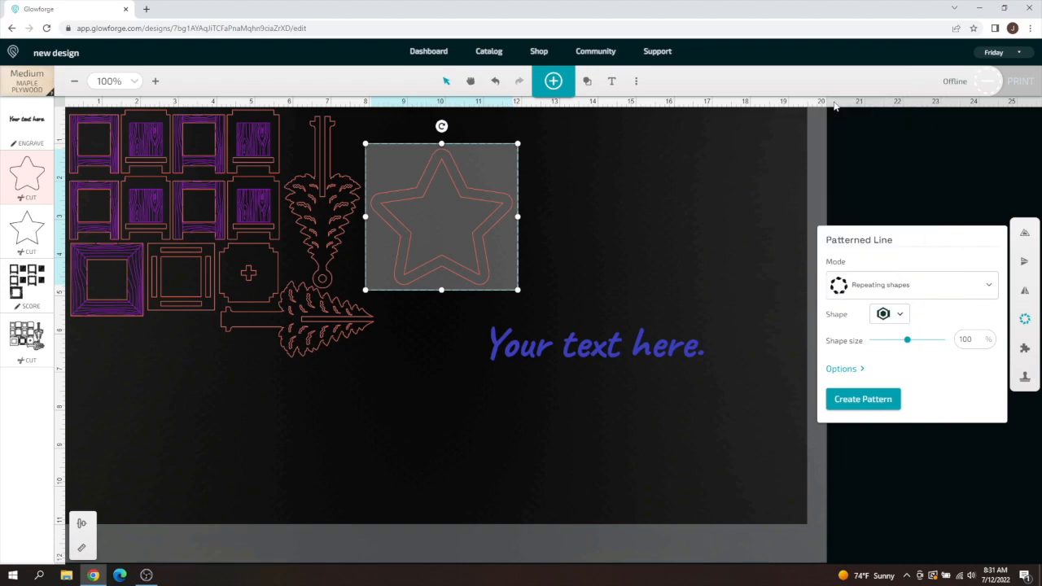
pyautogui.click(870, 402)
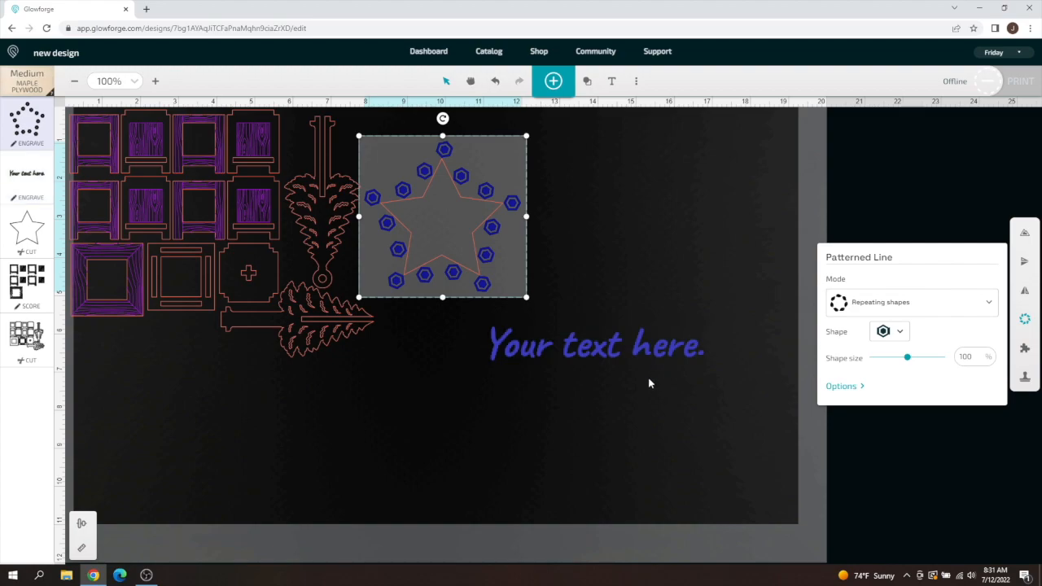
# Review the shape choices and extra options of the star's patterned line, and change it to the seamless outlined-rose pattern.
pyautogui.click(891, 331)
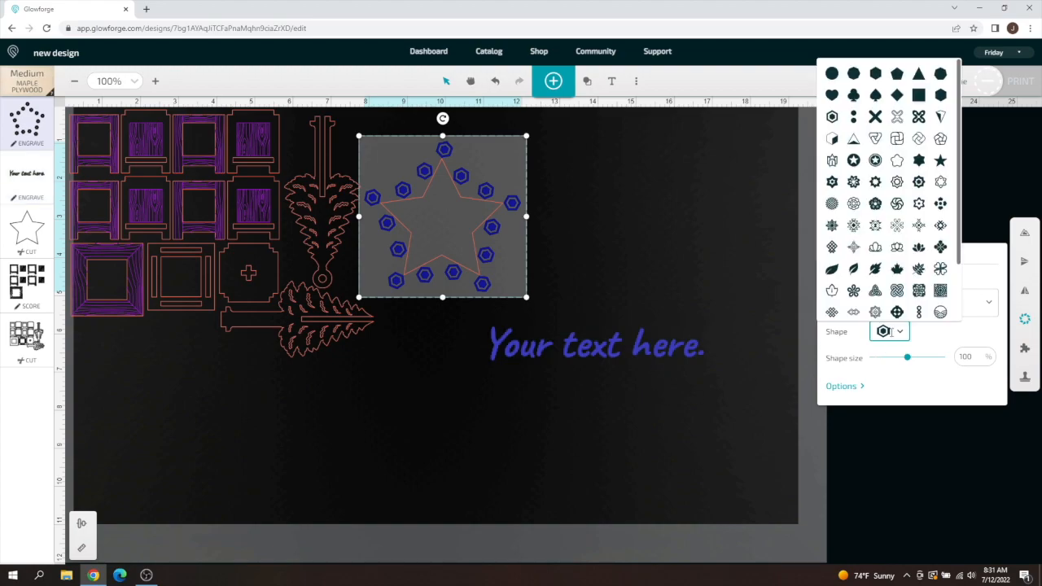
pyautogui.scroll(-1, 917, 269)
pyautogui.click(927, 342)
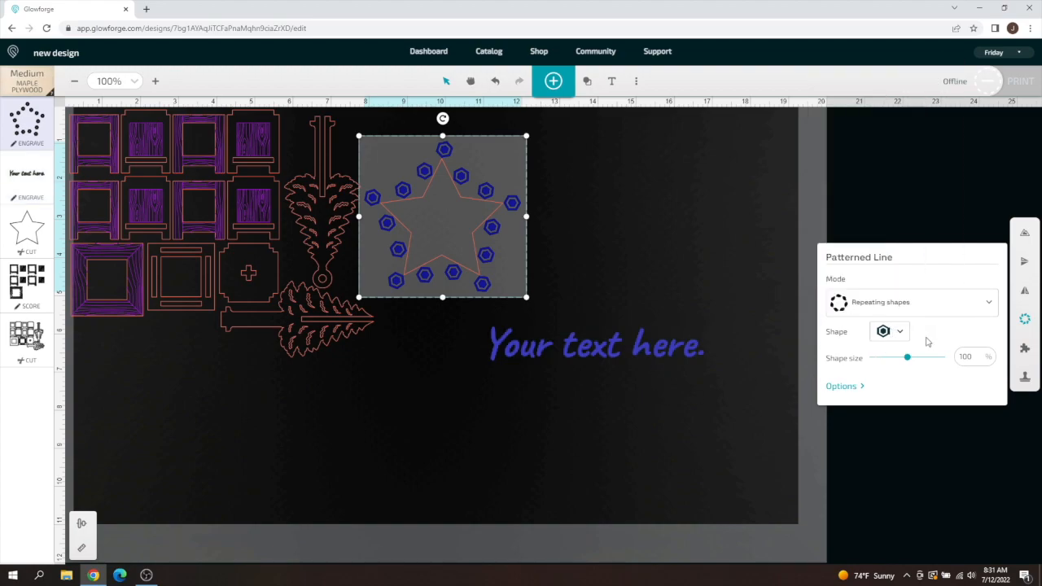
pyautogui.click(852, 387)
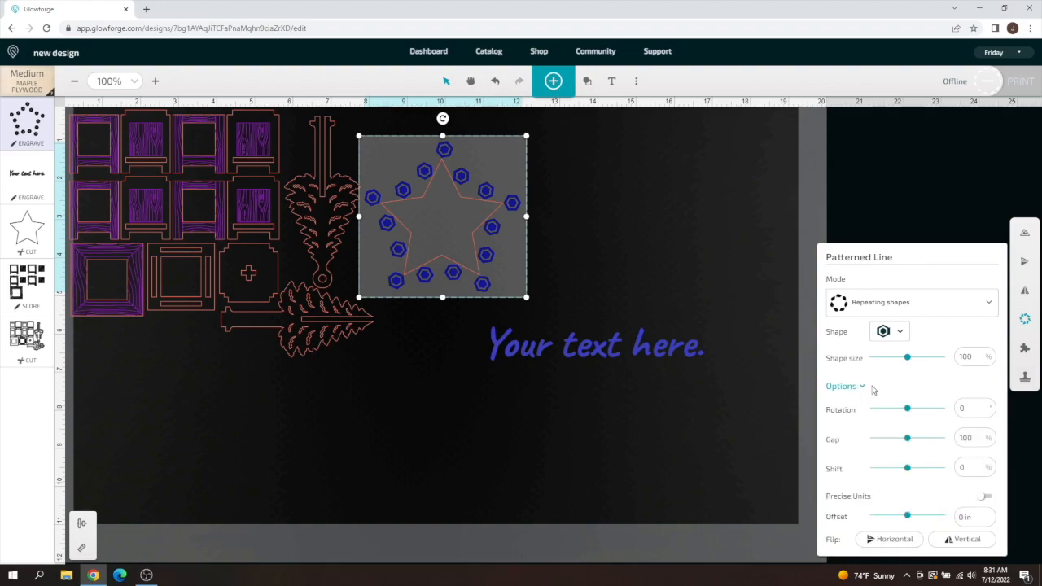
pyautogui.click(930, 308)
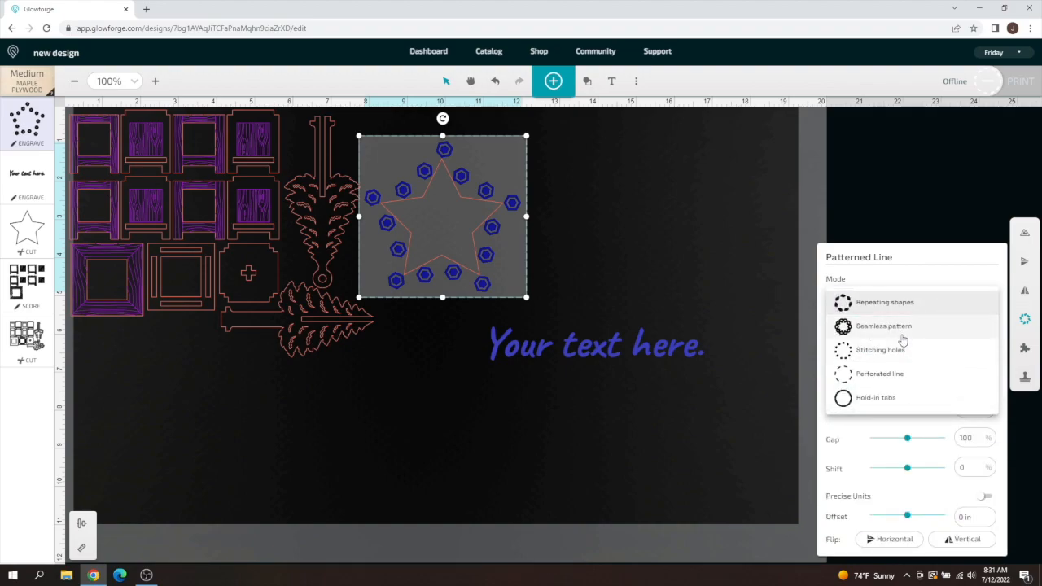
pyautogui.click(906, 327)
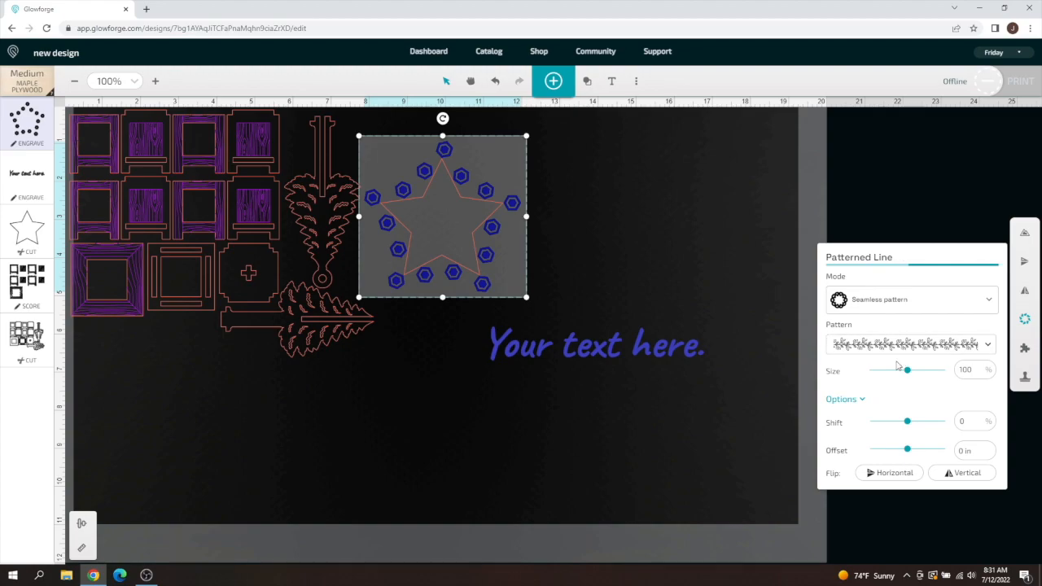
pyautogui.click(903, 345)
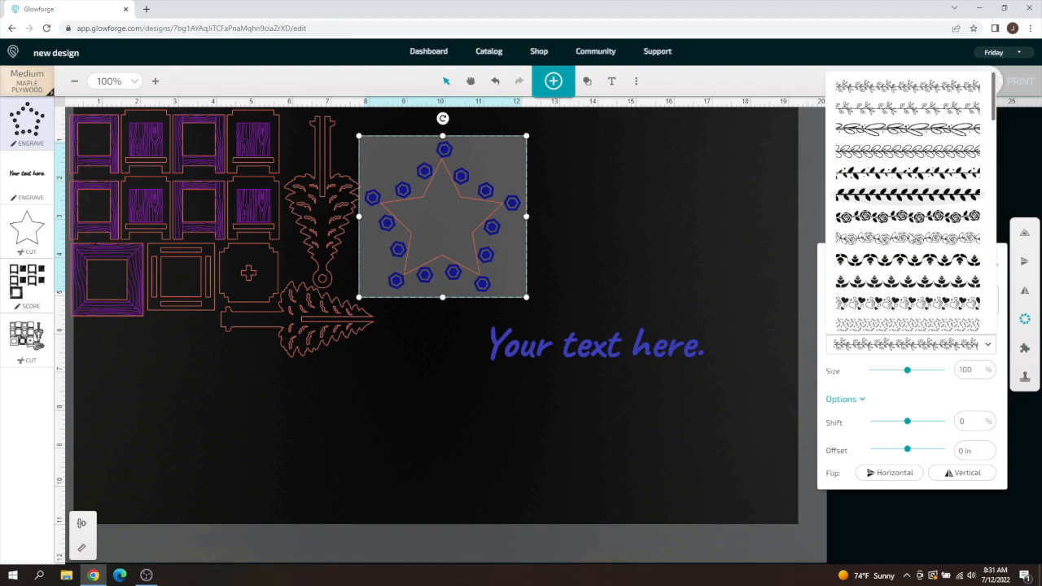
pyautogui.click(908, 238)
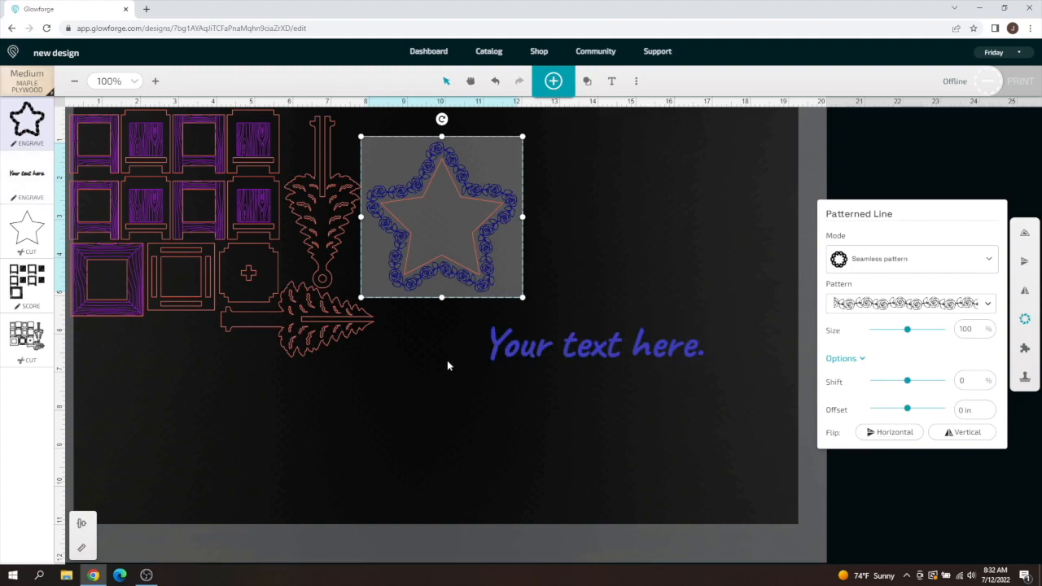
pyautogui.click(1027, 320)
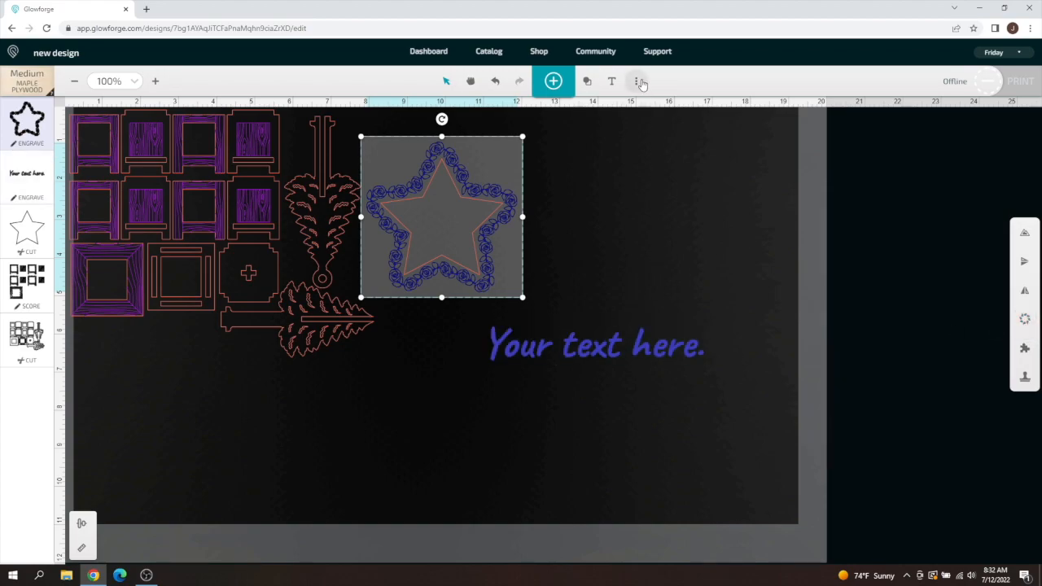
pyautogui.click(639, 166)
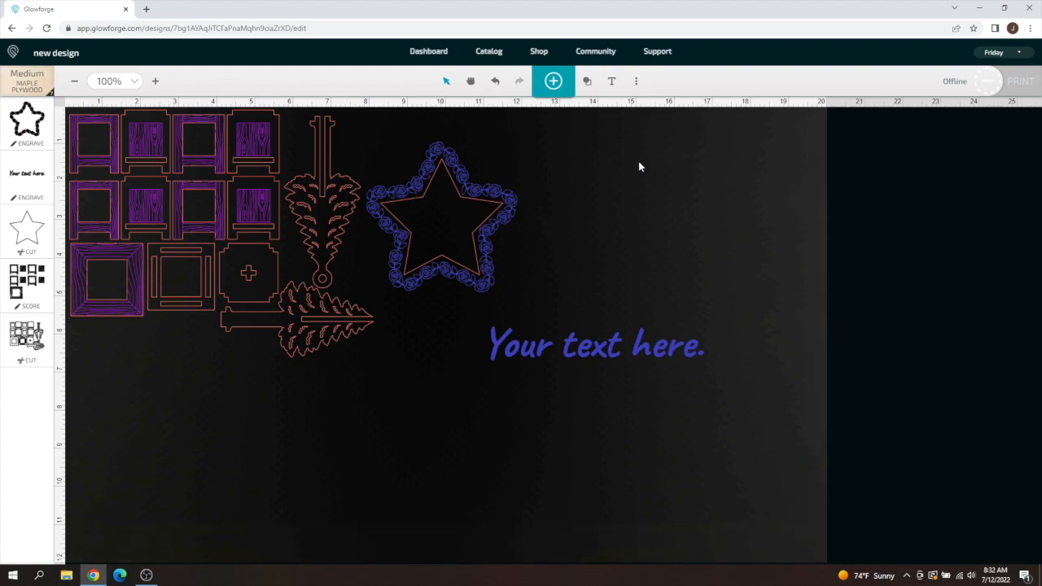
# Try High Contrast colors and More visible line thickness in the workspace preferences, reviewing the snap strength choices.
pyautogui.click(638, 82)
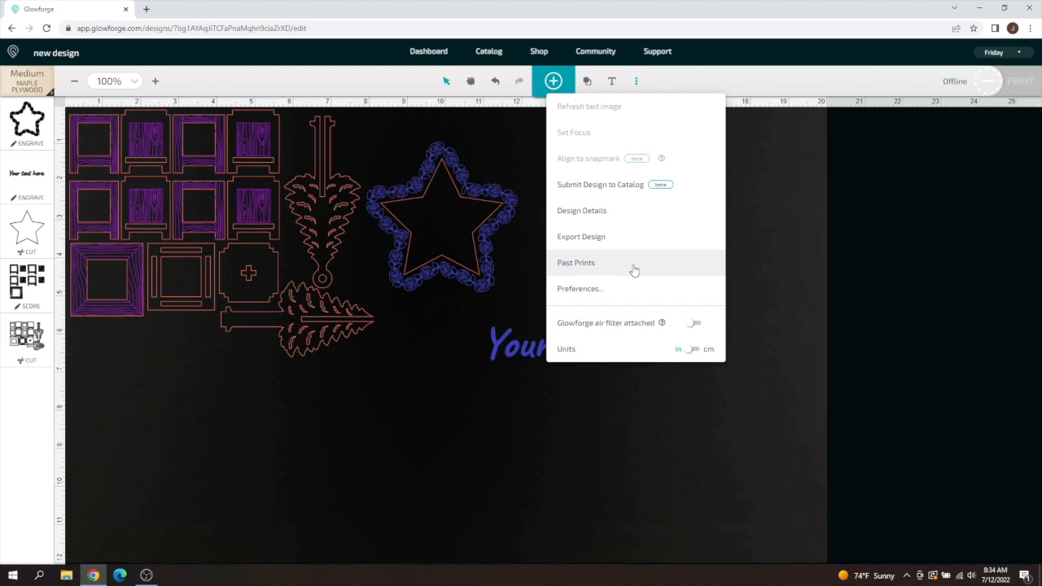
pyautogui.click(591, 296)
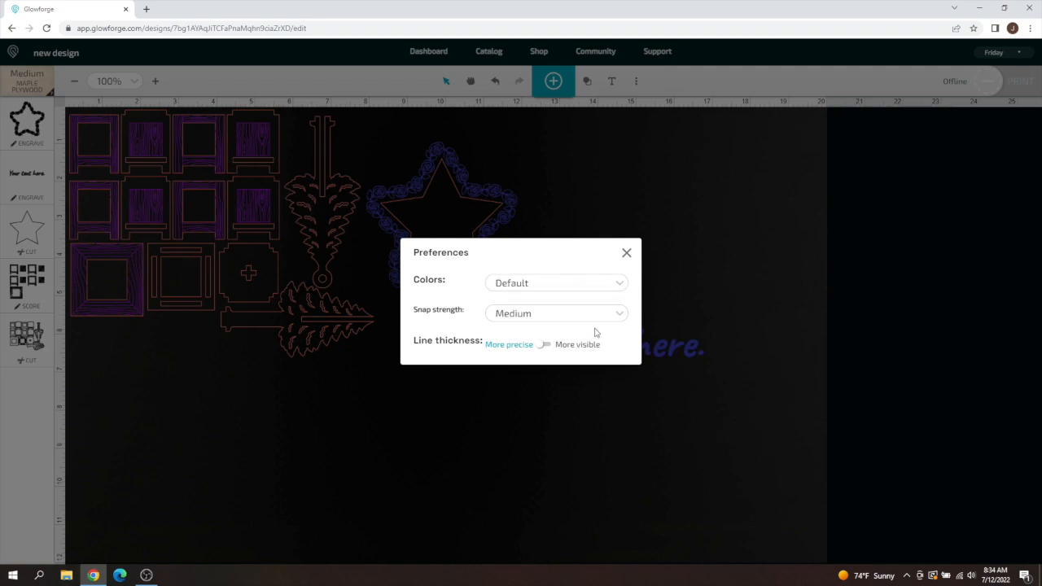
pyautogui.click(620, 284)
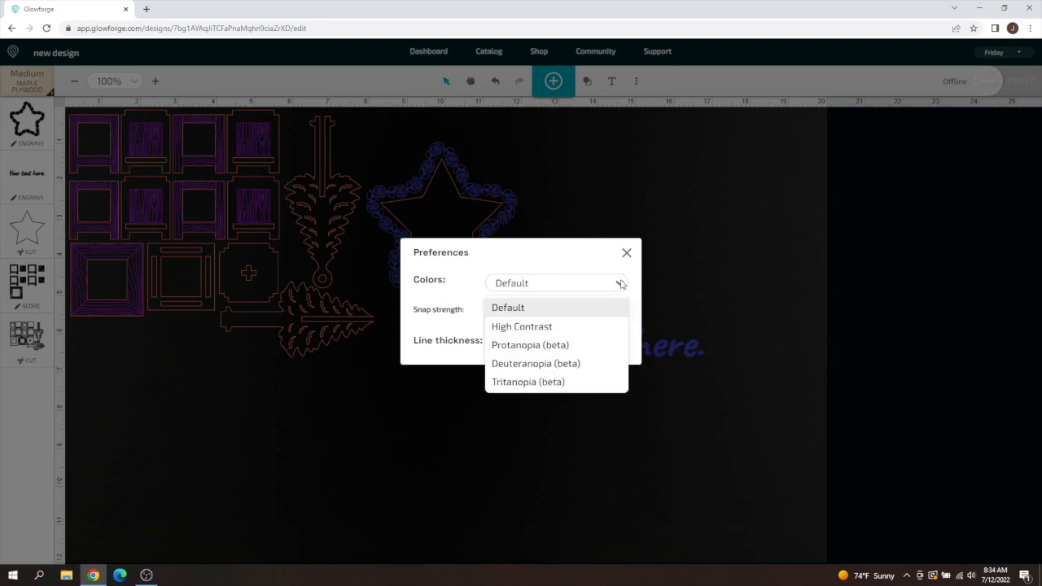
pyautogui.click(520, 330)
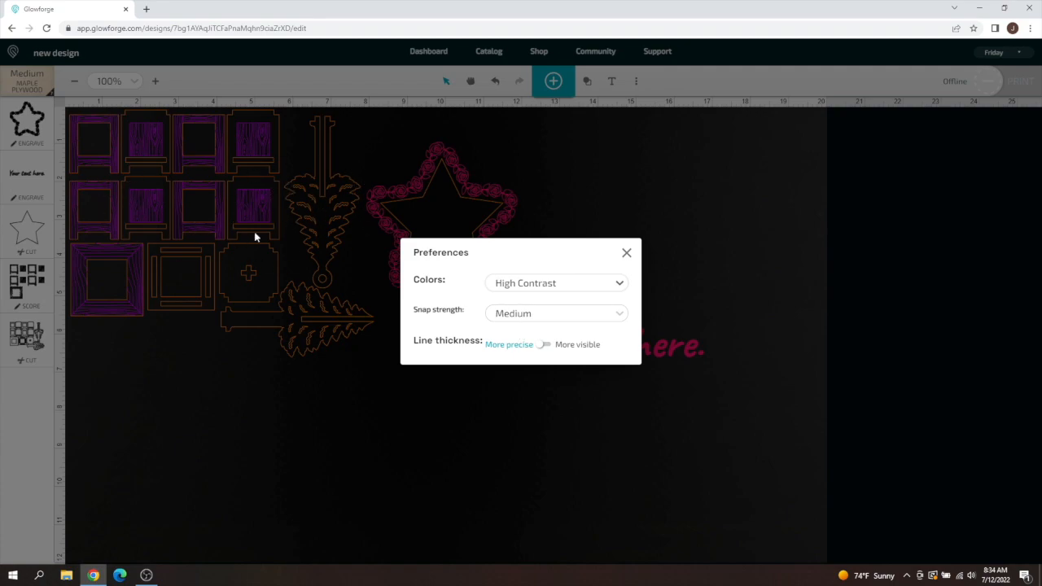
pyautogui.click(615, 321)
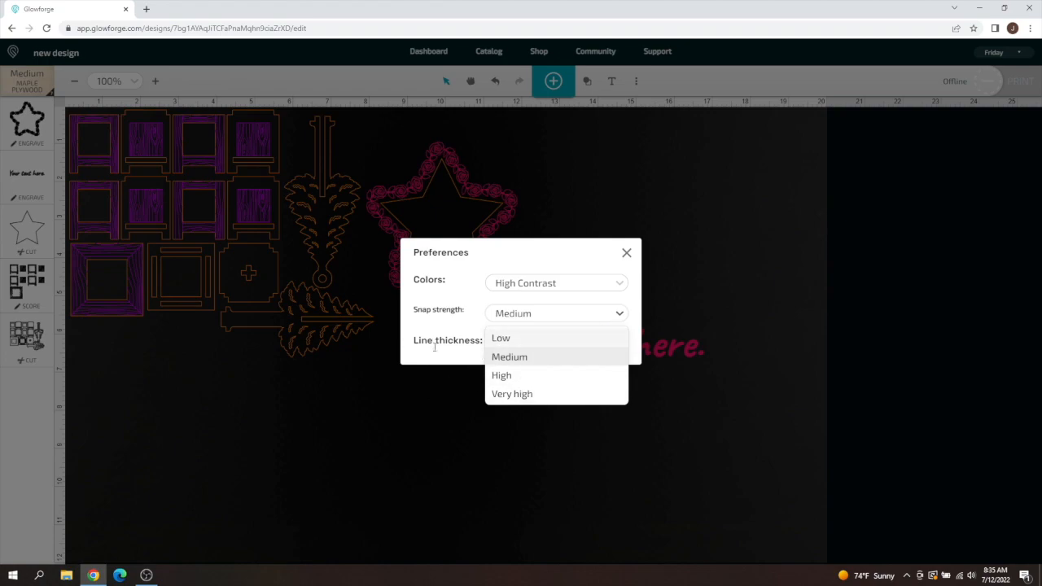
pyautogui.click(456, 331)
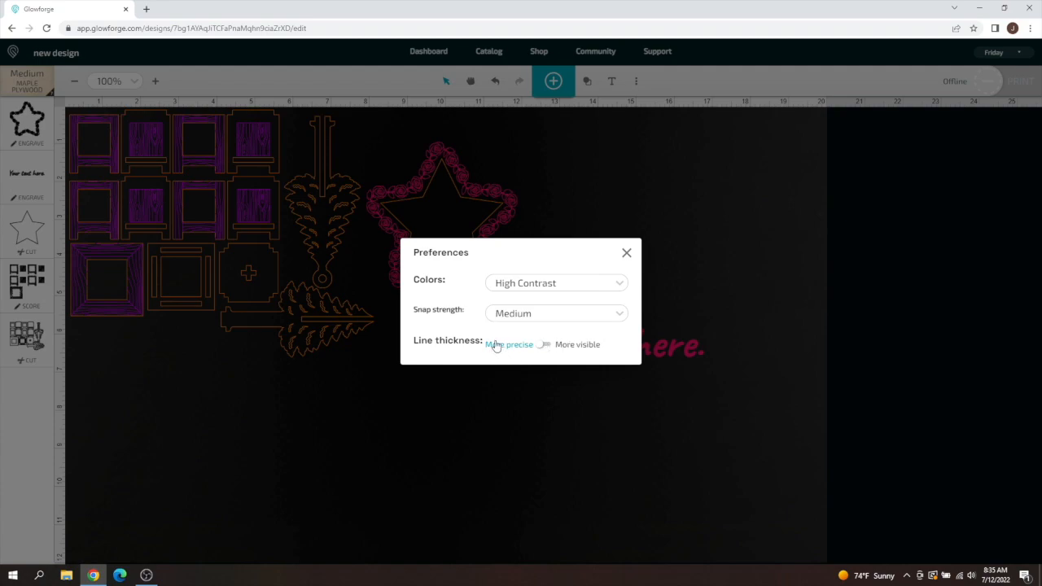
pyautogui.click(543, 345)
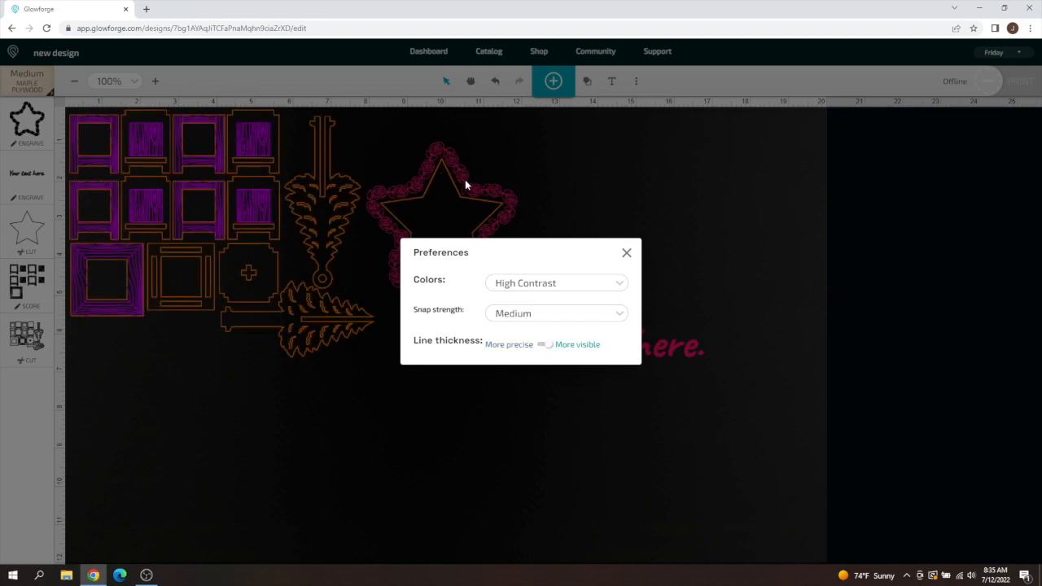
pyautogui.click(626, 252)
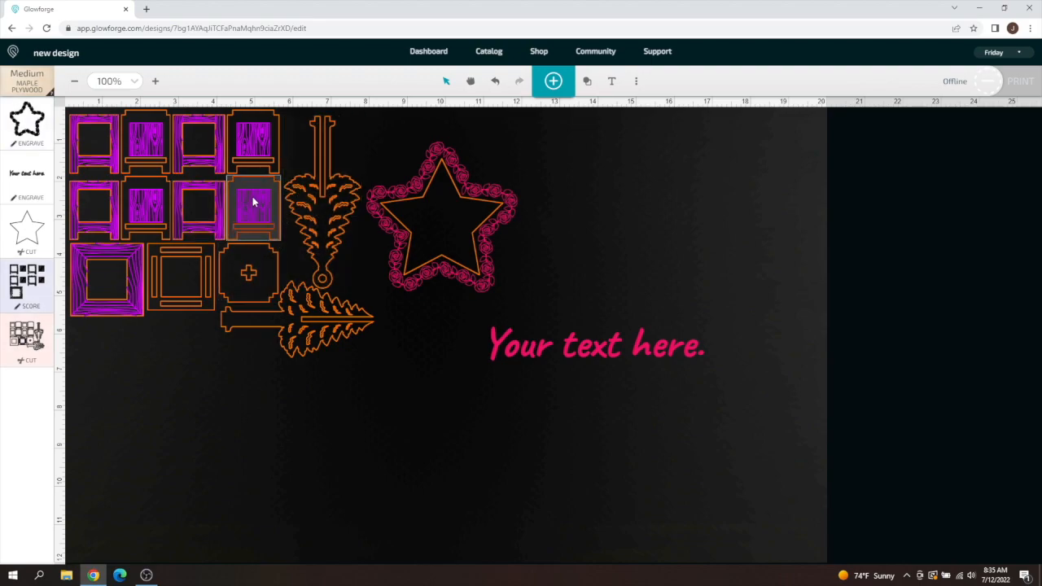
# Restore the workspace preferences to Default colors and More precise line thickness.
pyautogui.click(636, 81)
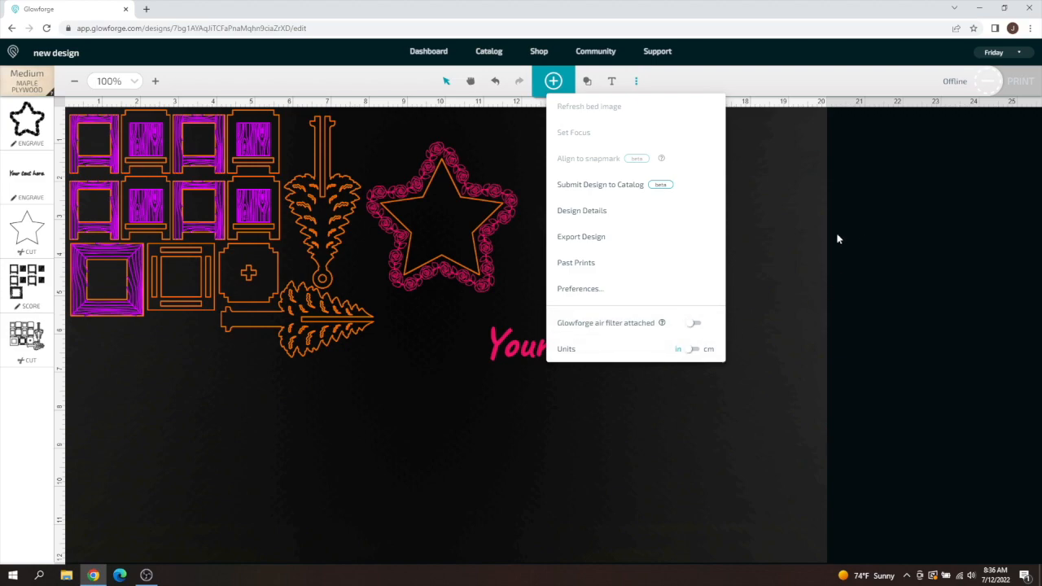
pyautogui.click(602, 288)
pyautogui.click(595, 290)
pyautogui.click(584, 307)
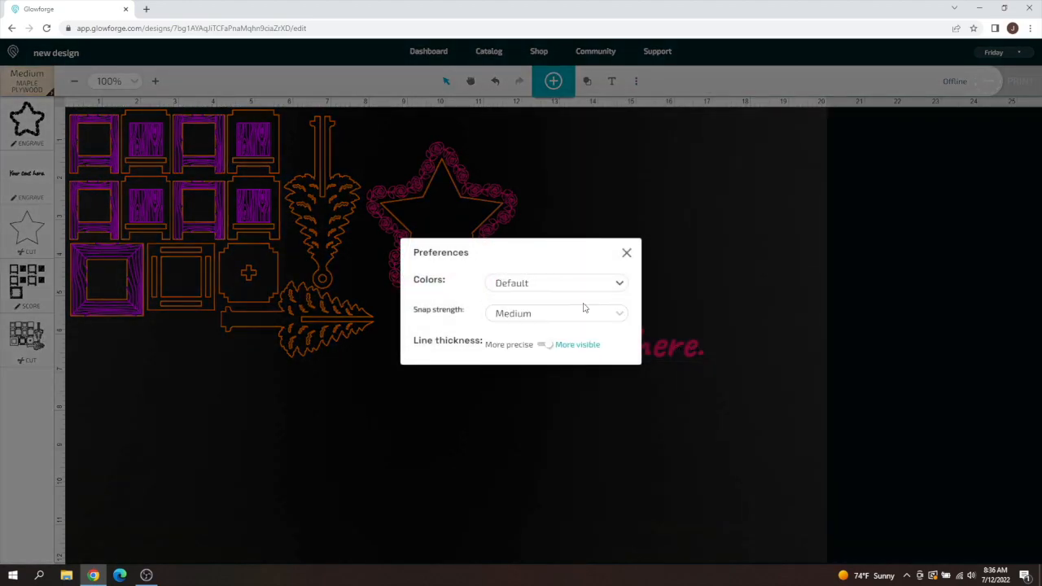
pyautogui.click(544, 345)
pyautogui.click(626, 254)
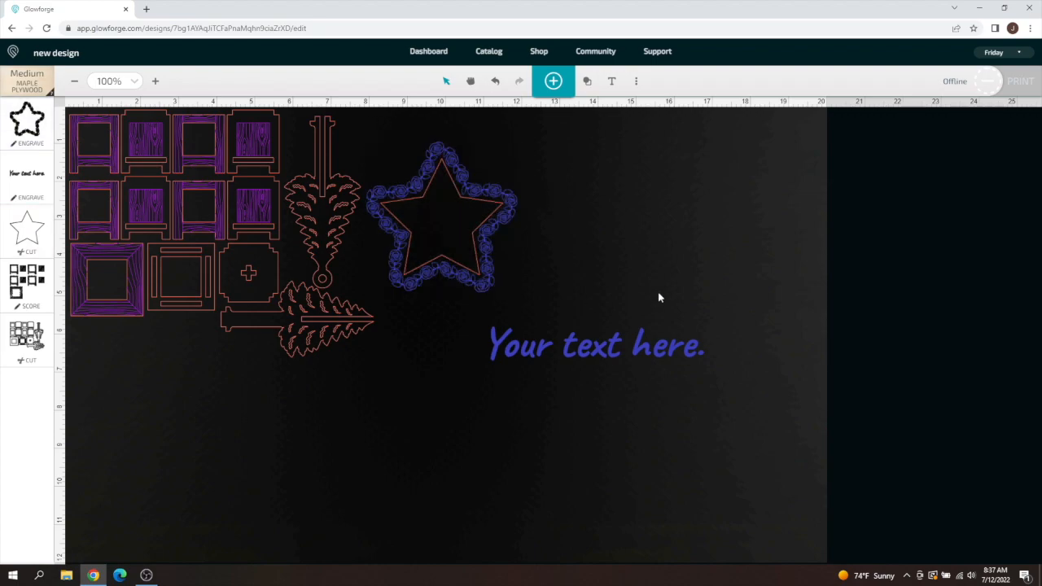
# Go back to the Dashboard and look over the saved designs and the help resource links.
pyautogui.click(423, 55)
pyautogui.scroll(-1, 896, 400)
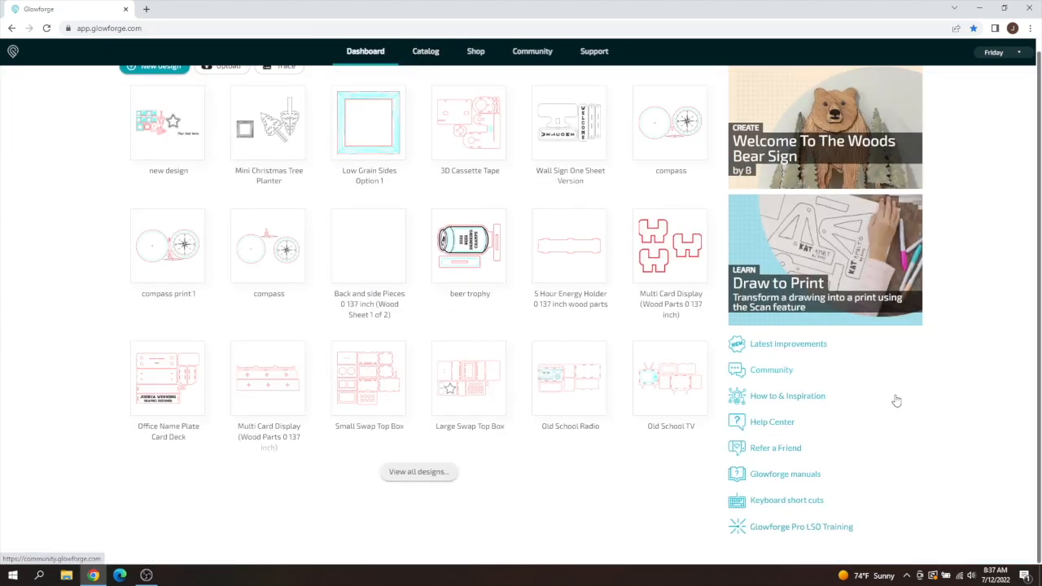